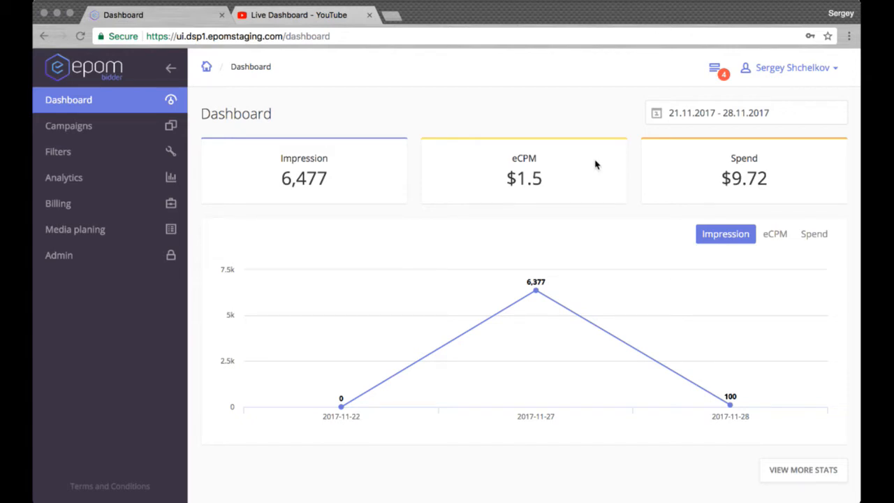
View the dashboard's eCPM and Spend charts and check the available date range options.
{"action": "left_click", "coordinate": [779, 238]}
{"action": "left_click", "coordinate": [814, 237]}
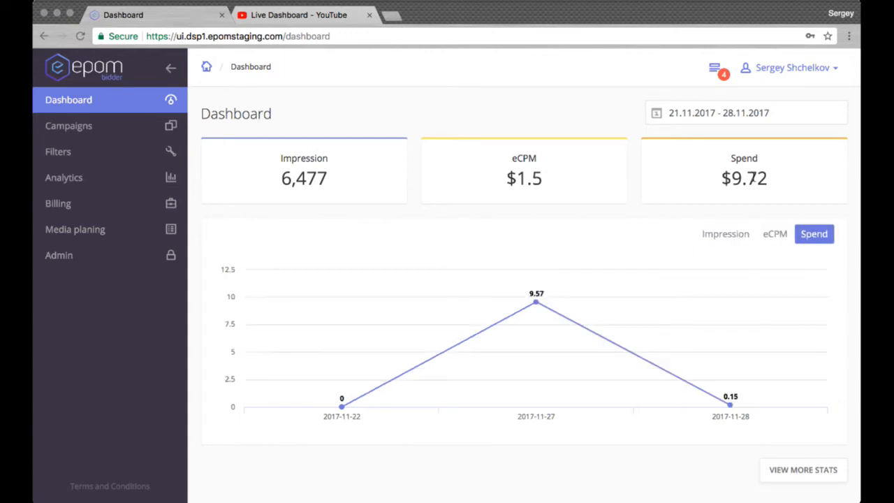
{"action": "left_click", "coordinate": [706, 120]}
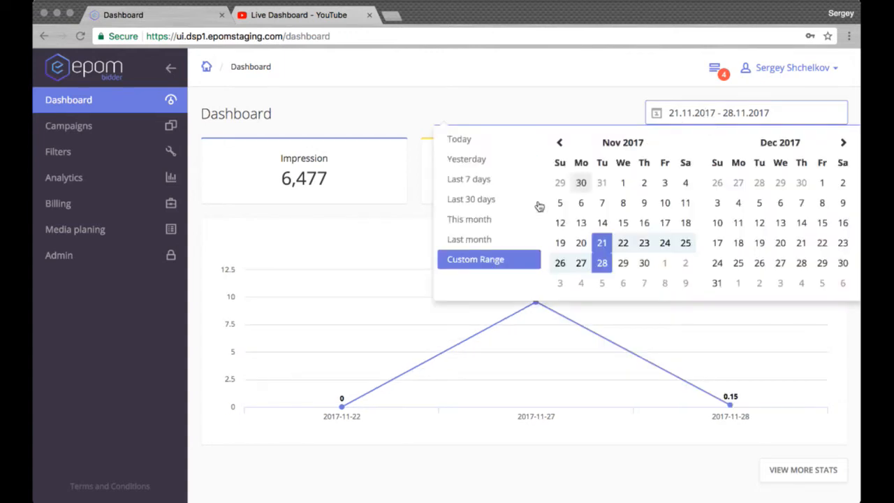
{"action": "left_click", "coordinate": [587, 110]}
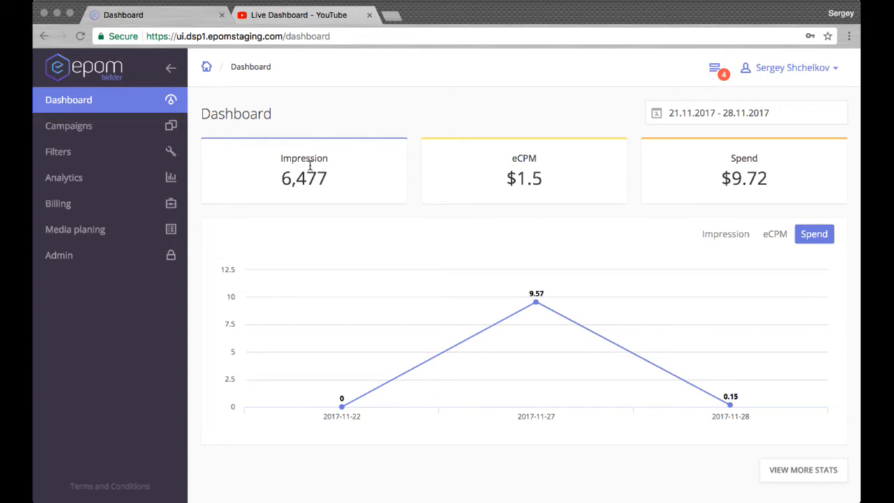
Start a new SSP endpoint in the SSP Endpoints Manager and name it "test".
{"action": "left_click", "coordinate": [112, 260]}
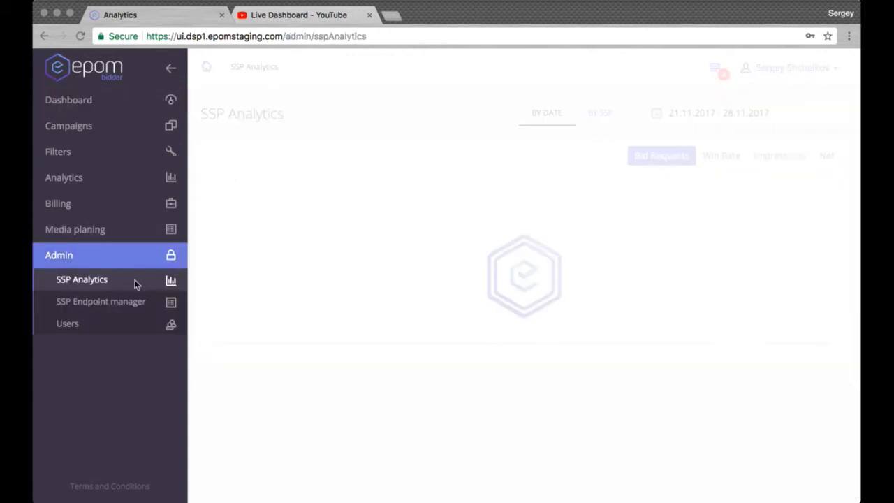
{"action": "left_click", "coordinate": [126, 302]}
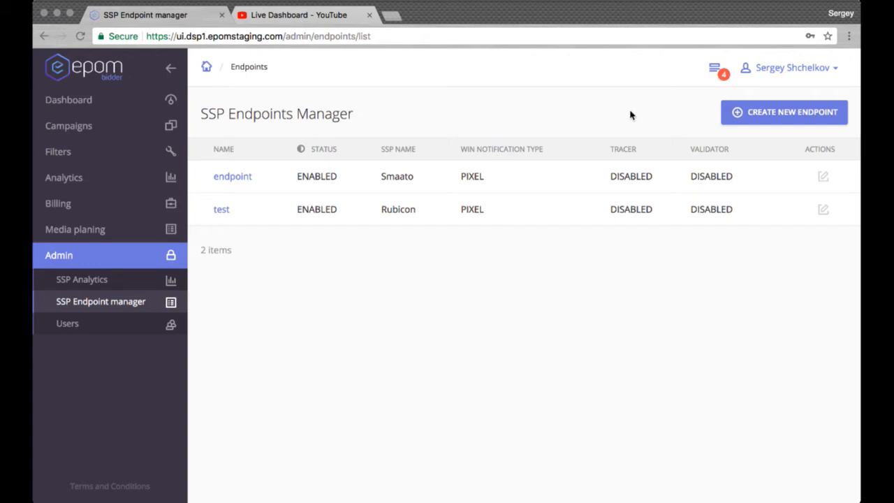
{"action": "left_click", "coordinate": [758, 114]}
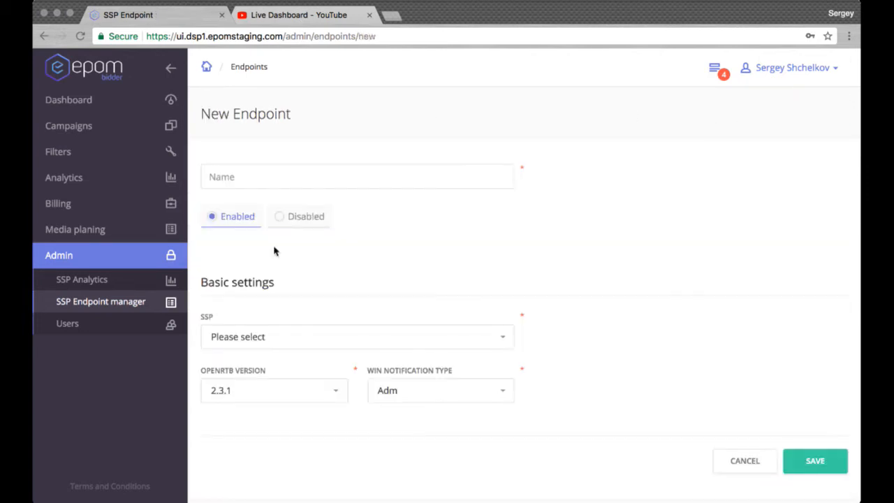
{"action": "left_click", "coordinate": [311, 189]}
{"action": "type", "text": "test"}
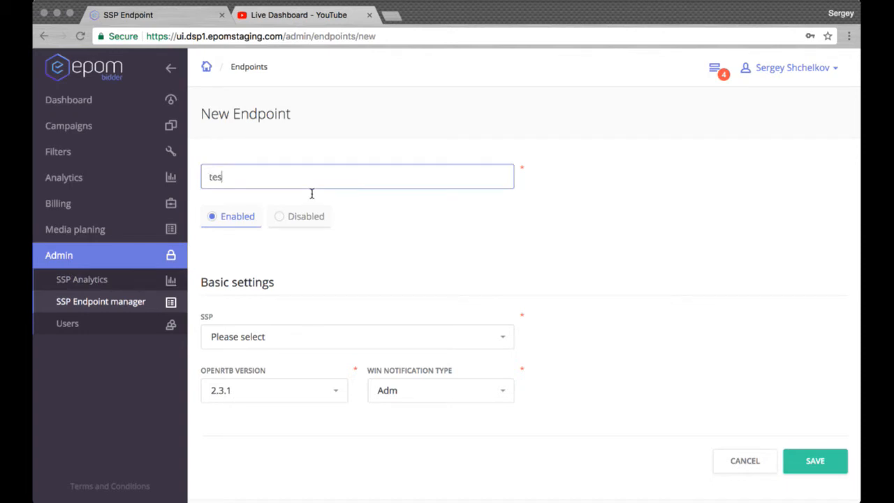
{"action": "left_click", "coordinate": [481, 253]}
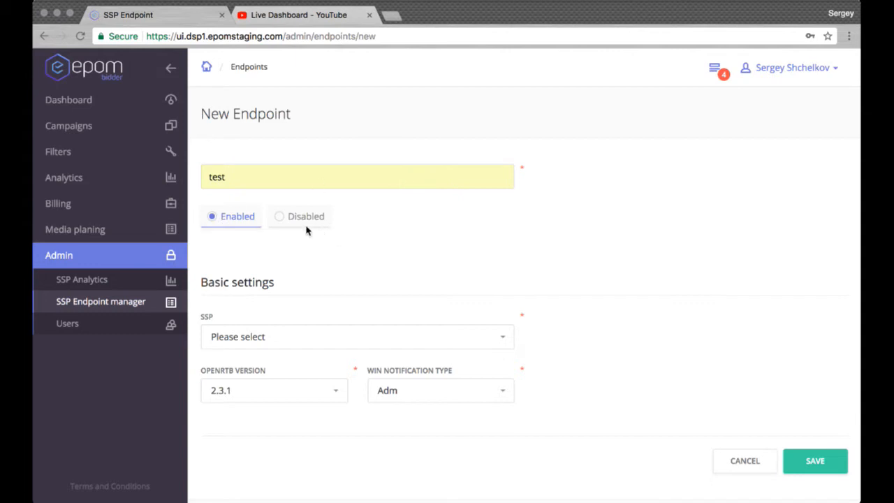
Choose Smaato as the new endpoint's SSP and save the endpoint.
{"action": "left_click", "coordinate": [498, 346]}
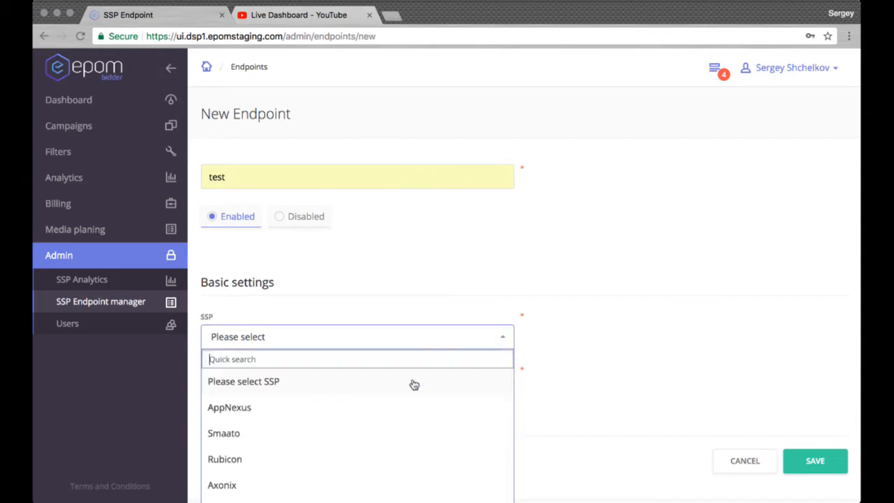
{"action": "scroll", "coordinate": [414, 385], "scroll_direction": "down", "scroll_amount": 2}
{"action": "scroll", "coordinate": [414, 385], "scroll_direction": "down", "scroll_amount": 3}
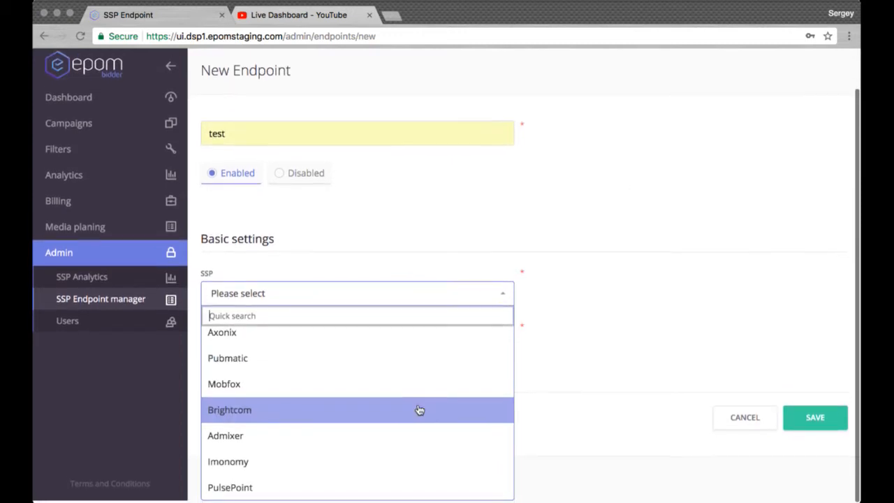
{"action": "scroll", "coordinate": [420, 410], "scroll_direction": "up", "scroll_amount": 1}
{"action": "scroll", "coordinate": [419, 410], "scroll_direction": "up", "scroll_amount": 5}
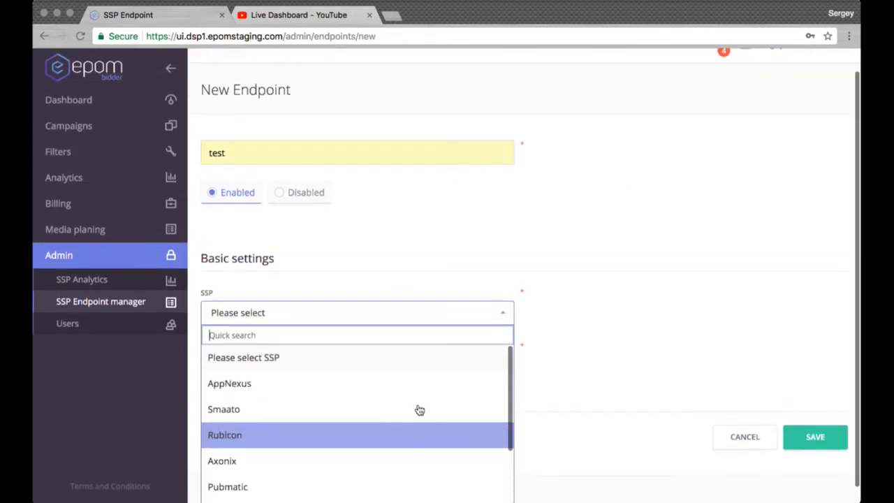
{"action": "scroll", "coordinate": [597, 343], "scroll_direction": "down", "scroll_amount": 1}
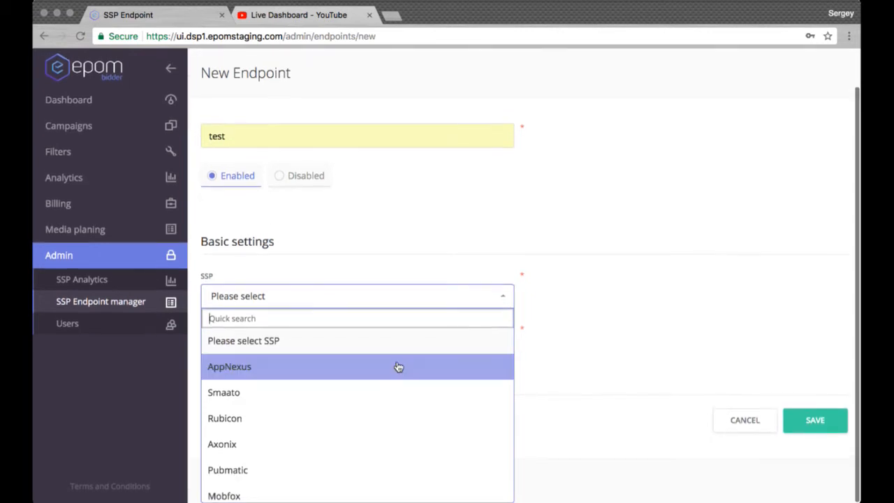
{"action": "left_click", "coordinate": [373, 397]}
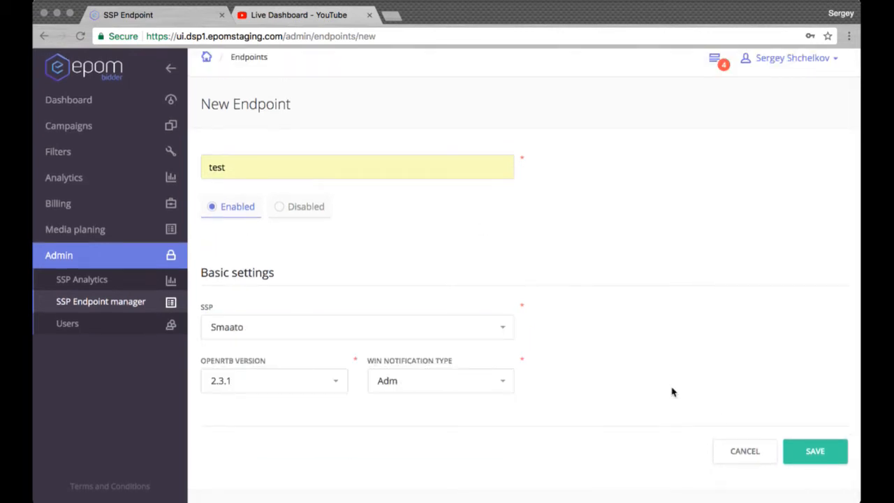
{"action": "left_click", "coordinate": [822, 447]}
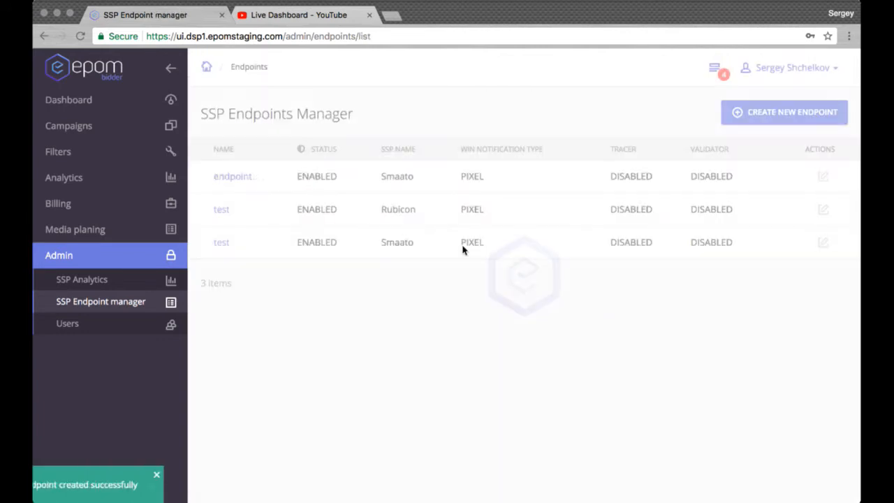
Open the new Smaato endpoint "test" and examine its endpoint URL.
{"action": "left_click", "coordinate": [219, 244]}
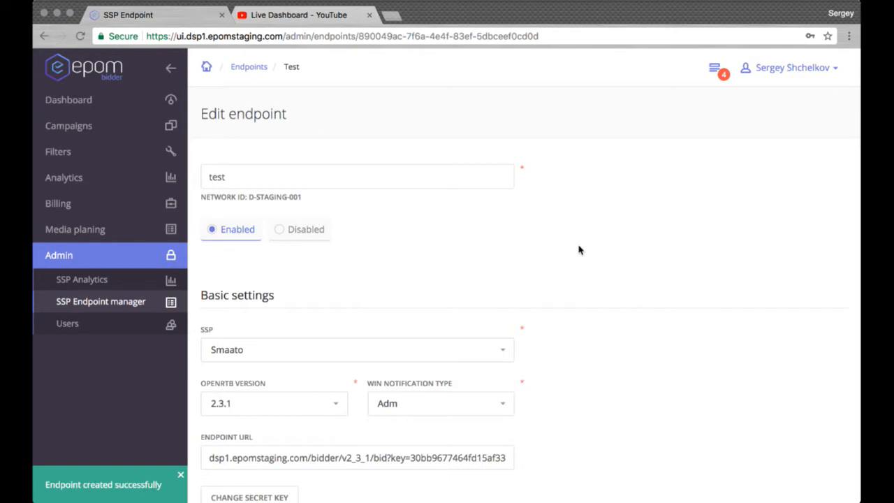
{"action": "scroll", "coordinate": [532, 281], "scroll_direction": "down", "scroll_amount": 2}
{"action": "triple_click", "coordinate": [380, 413]}
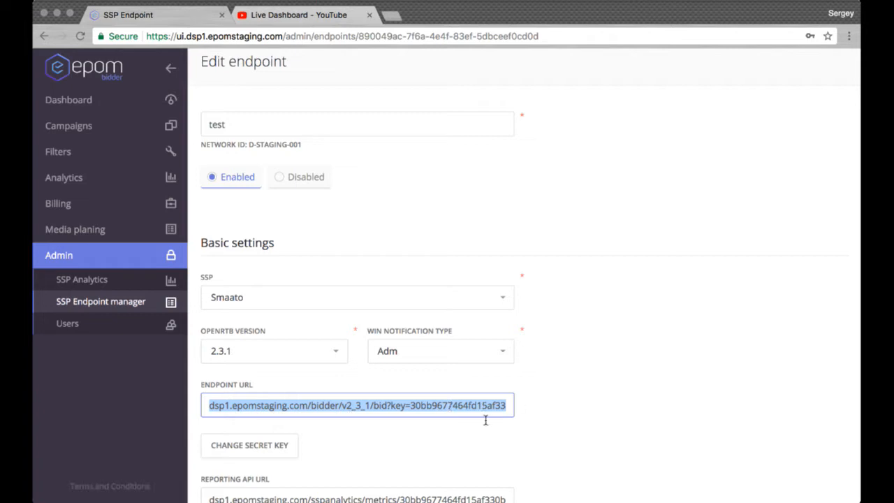
{"action": "left_click", "coordinate": [605, 357]}
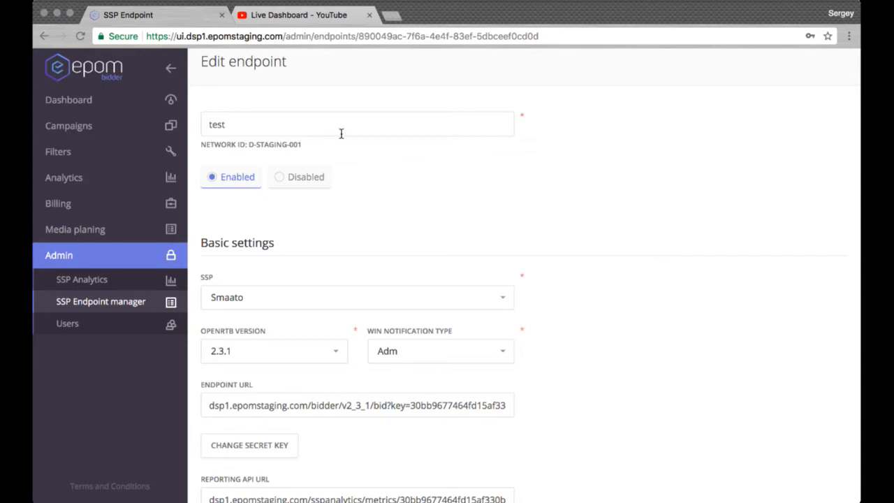
Create a new campaign and name it "New campaign".
{"action": "left_click", "coordinate": [132, 105]}
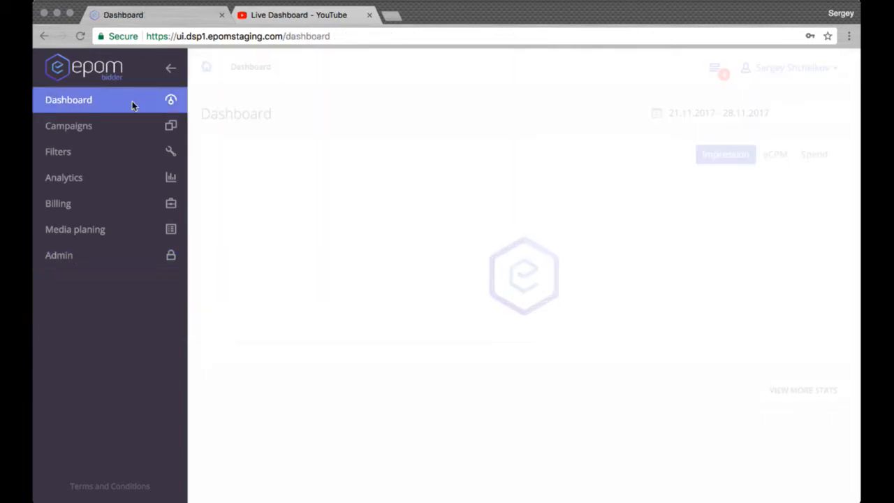
{"action": "left_click", "coordinate": [110, 135]}
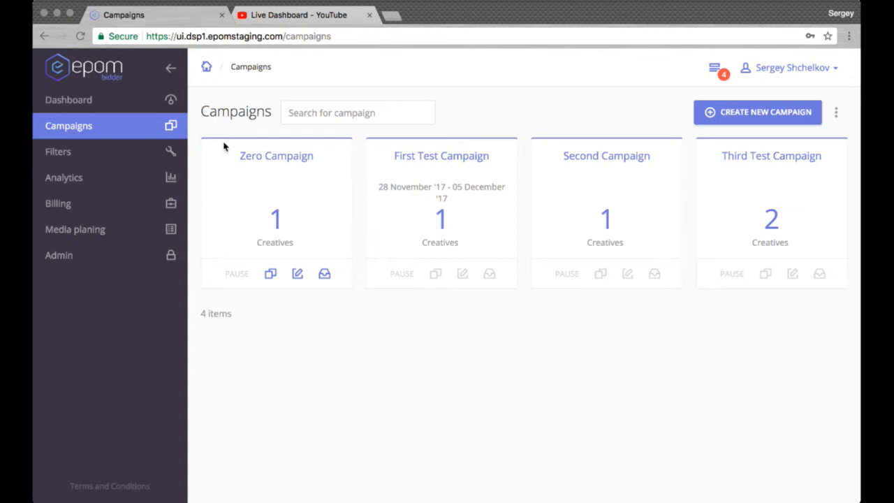
{"action": "left_click", "coordinate": [739, 116]}
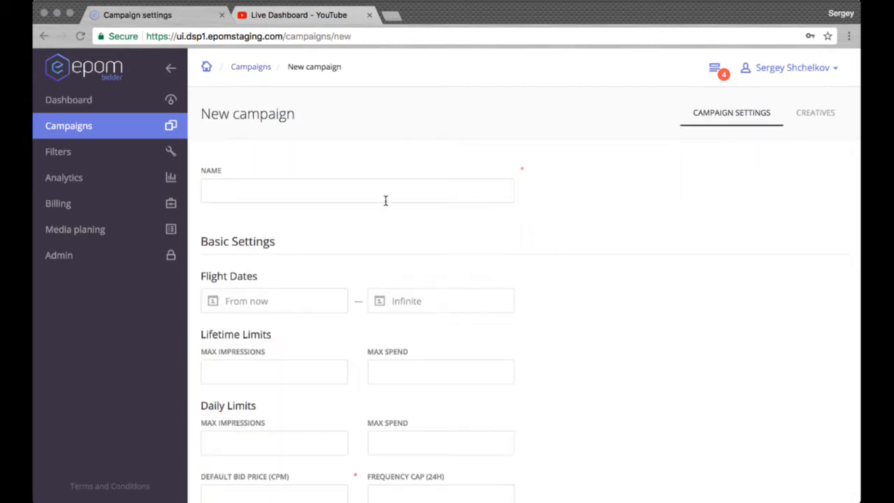
{"action": "left_click", "coordinate": [385, 200]}
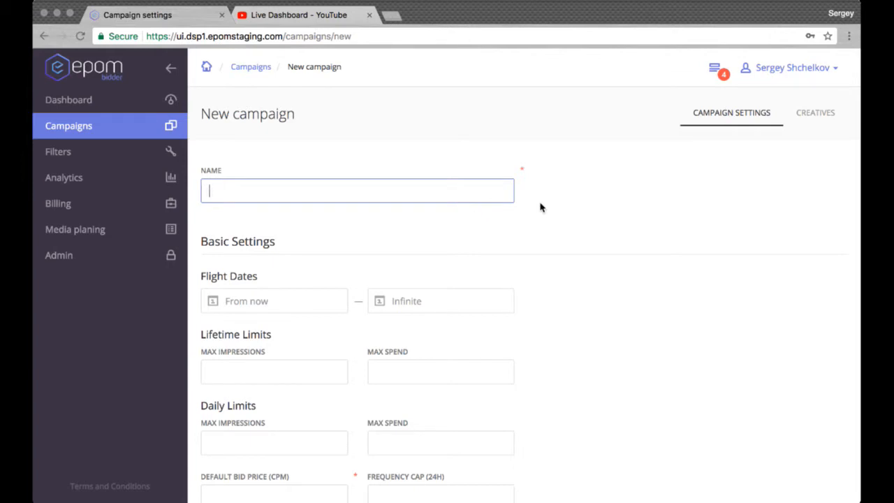
{"action": "type", "text": "Smaato"}
{"action": "key", "text": "super+a"}
{"action": "type", "text": "New campaign"}
Examine the campaign's flight date, lifetime limit and daily limit fields without entering values.
{"action": "scroll", "coordinate": [517, 235], "scroll_direction": "down", "scroll_amount": 3}
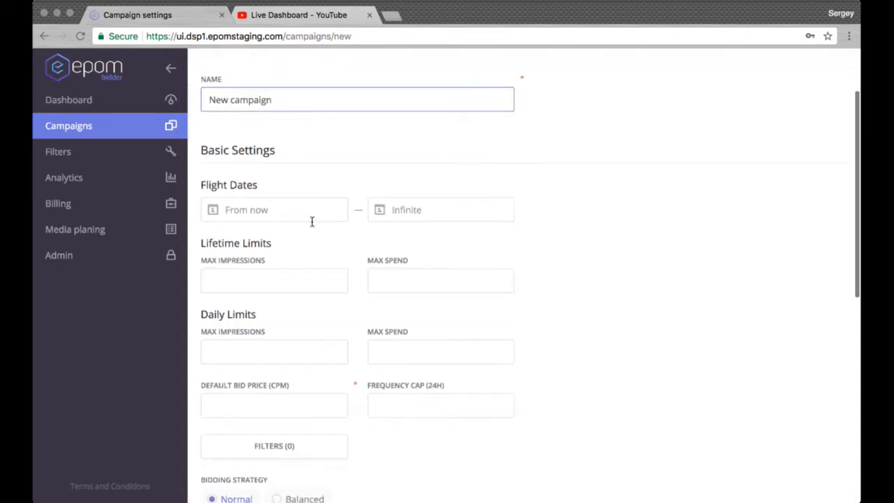
{"action": "left_click", "coordinate": [254, 214]}
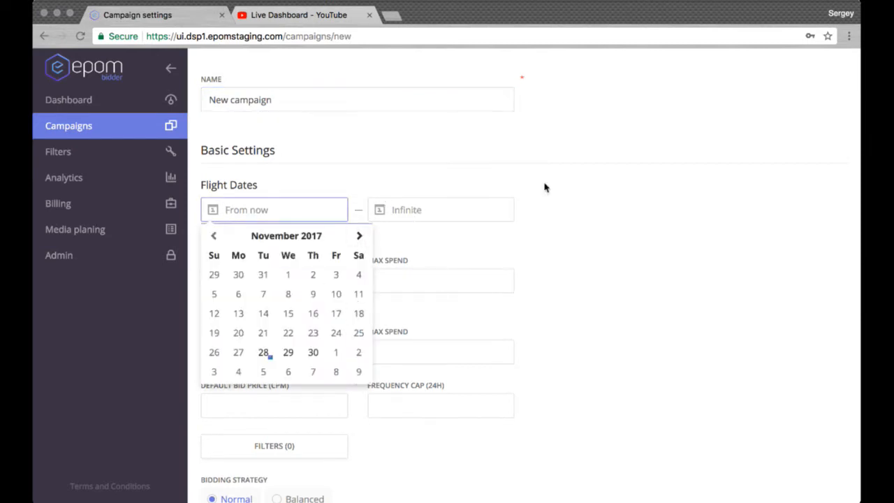
{"action": "left_click", "coordinate": [589, 187]}
{"action": "left_click", "coordinate": [277, 287]}
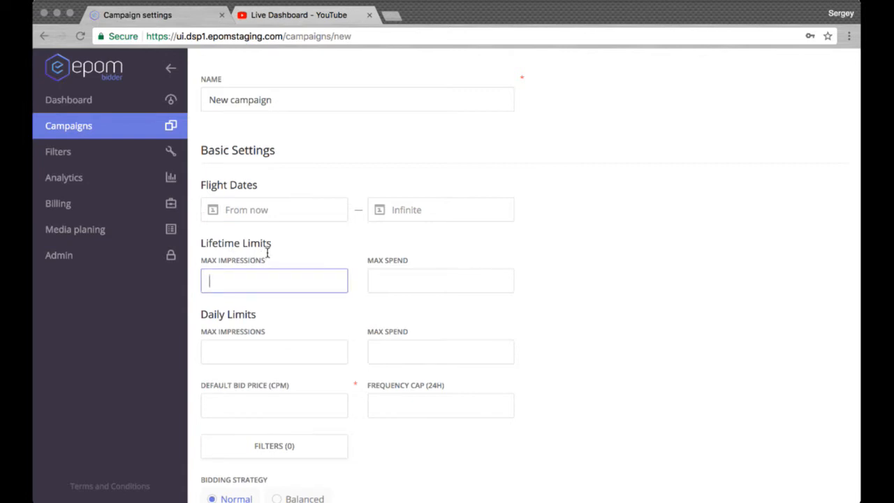
{"action": "left_click", "coordinate": [480, 291]}
{"action": "left_click", "coordinate": [291, 294]}
{"action": "scroll", "coordinate": [568, 183], "scroll_direction": "down", "scroll_amount": 3}
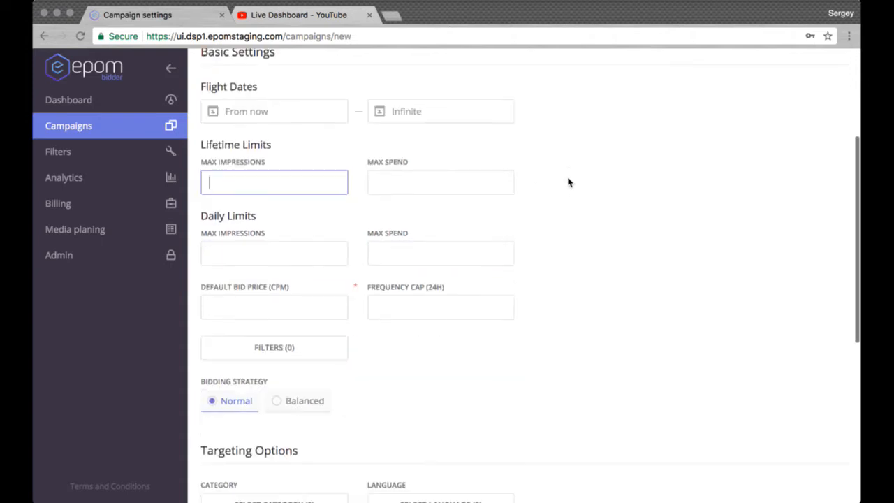
{"action": "left_click", "coordinate": [256, 259]}
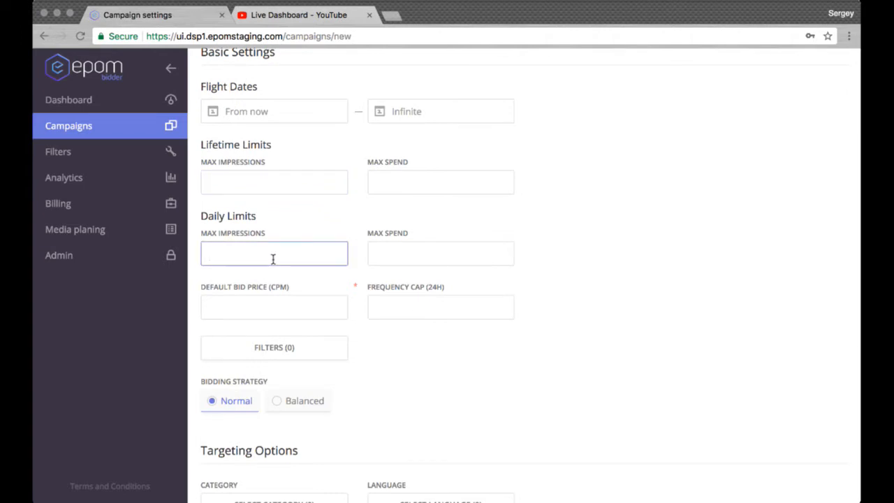
{"action": "left_click", "coordinate": [405, 254]}
Set the campaign's default bid price (CPM) to 0.1 and its 24-hour frequency cap to 1.
{"action": "left_click", "coordinate": [274, 312]}
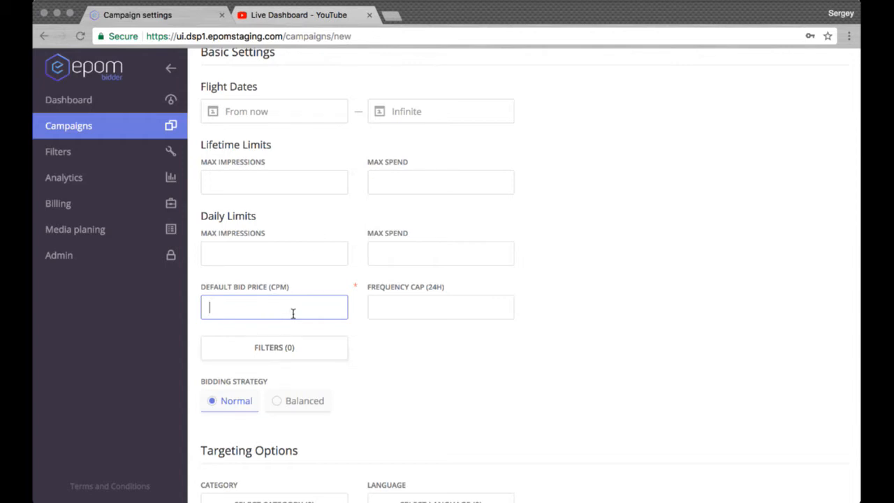
{"action": "type", "text": "0.1"}
{"action": "left_click", "coordinate": [440, 316]}
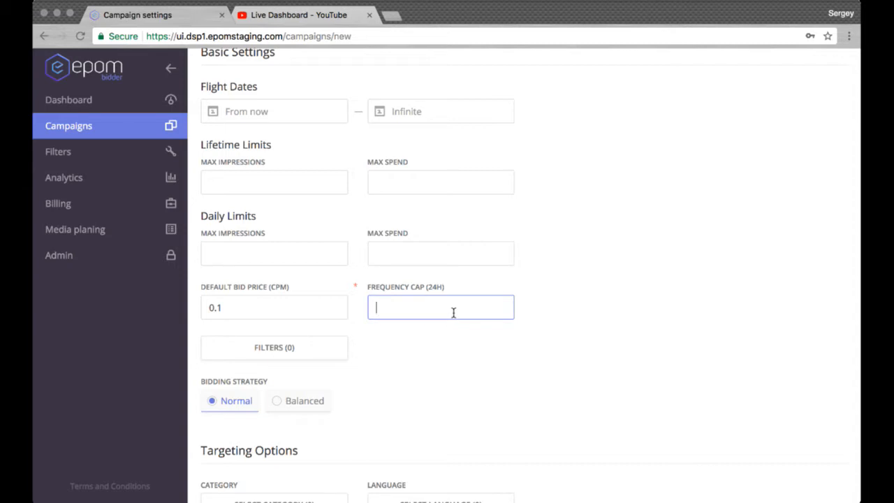
{"action": "type", "text": "1"}
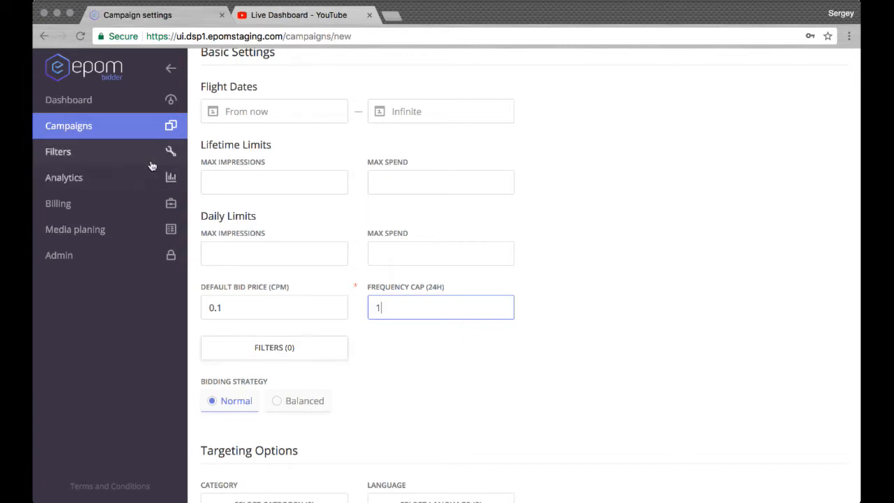
Examine the campaign's bidding strategy setting and the IAB categories offered for category targeting without selecting any.
{"action": "scroll", "coordinate": [373, 355], "scroll_direction": "down", "scroll_amount": 3}
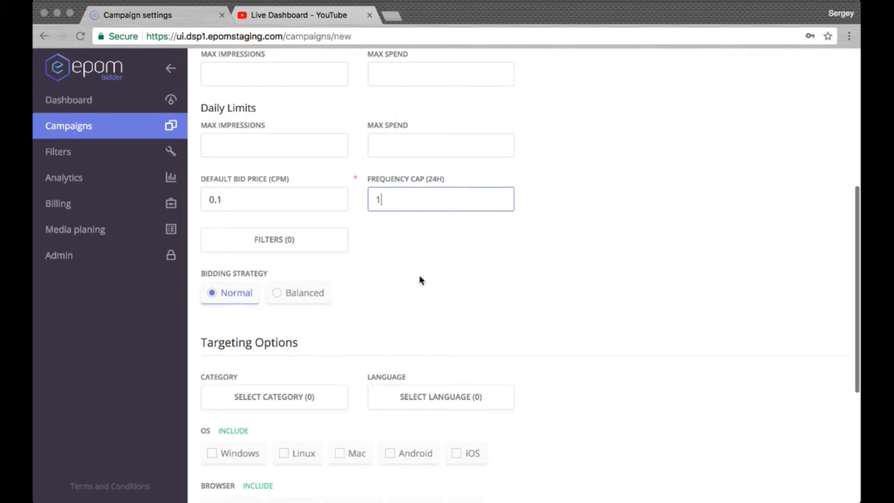
{"action": "scroll", "coordinate": [452, 286], "scroll_direction": "up", "scroll_amount": 2}
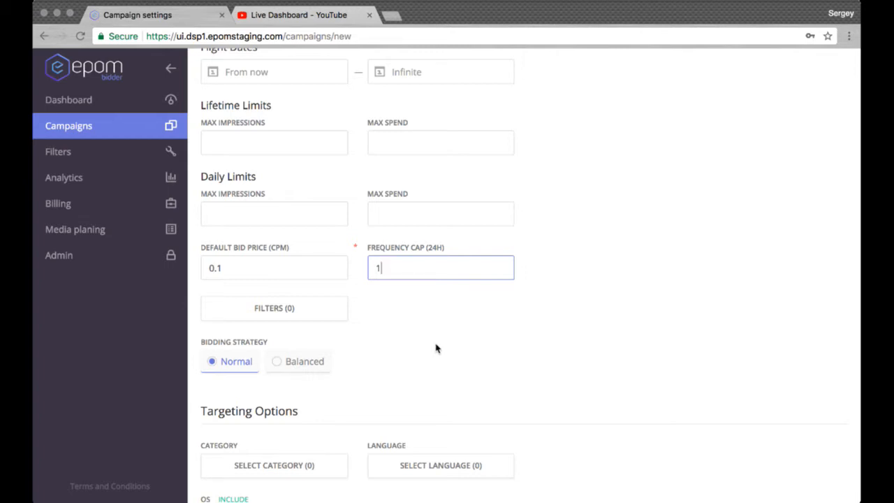
{"action": "scroll", "coordinate": [255, 79], "scroll_direction": "up", "scroll_amount": 2}
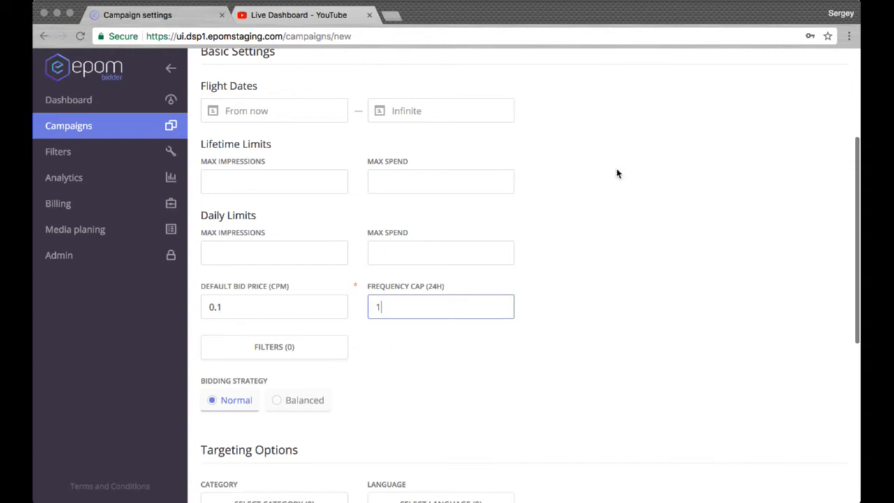
{"action": "scroll", "coordinate": [618, 174], "scroll_direction": "down", "scroll_amount": 5}
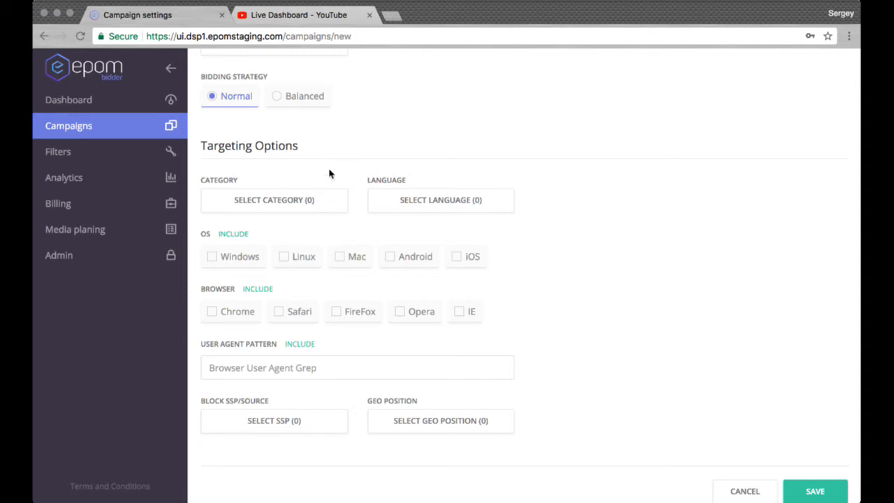
{"action": "left_click", "coordinate": [315, 206]}
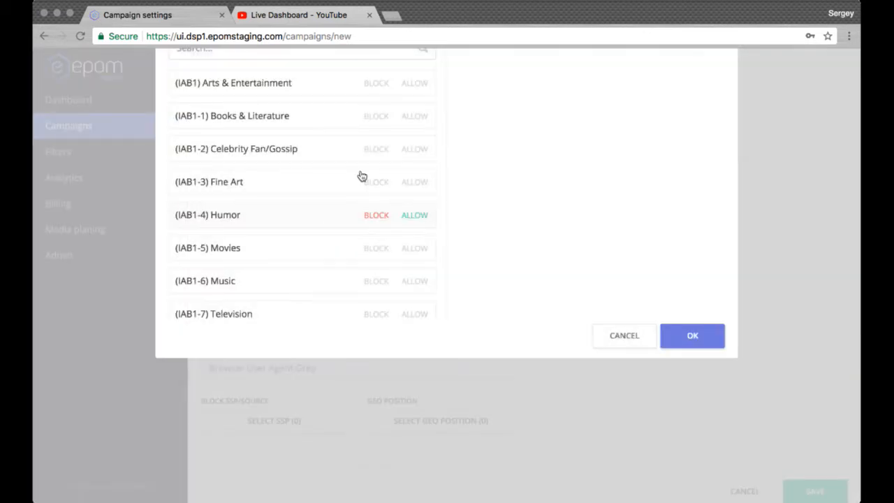
{"action": "scroll", "coordinate": [349, 196], "scroll_direction": "down", "scroll_amount": 10}
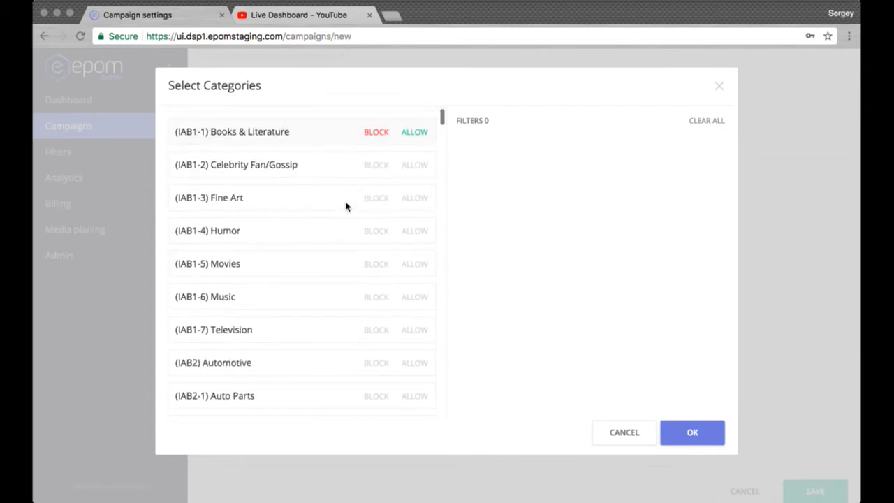
{"action": "scroll", "coordinate": [346, 206], "scroll_direction": "down", "scroll_amount": 20}
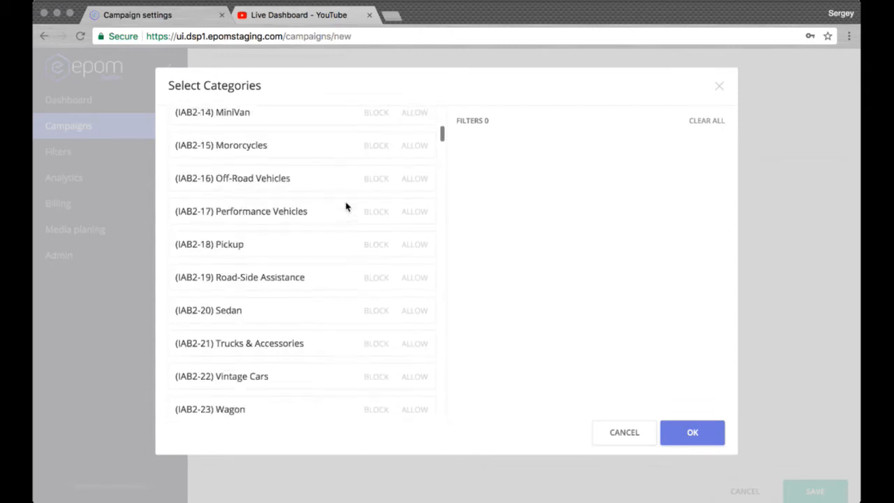
{"action": "scroll", "coordinate": [345, 206], "scroll_direction": "up", "scroll_amount": 20}
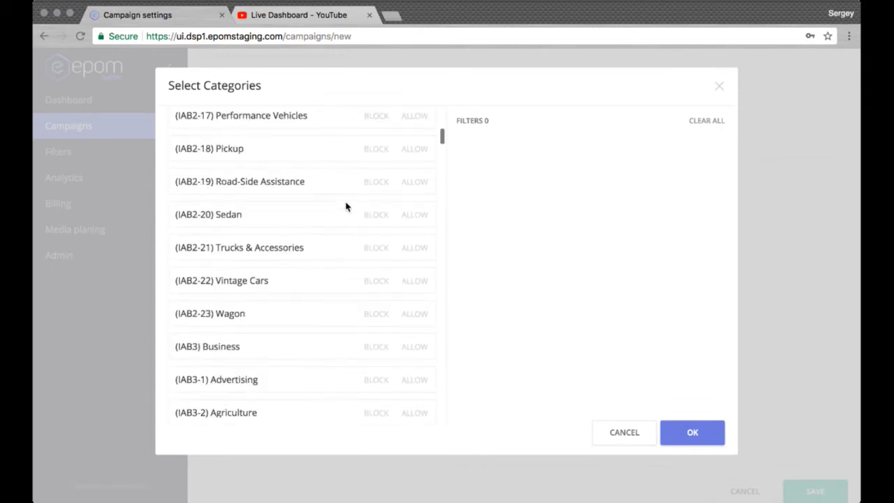
{"action": "scroll", "coordinate": [392, 198], "scroll_direction": "up", "scroll_amount": 3}
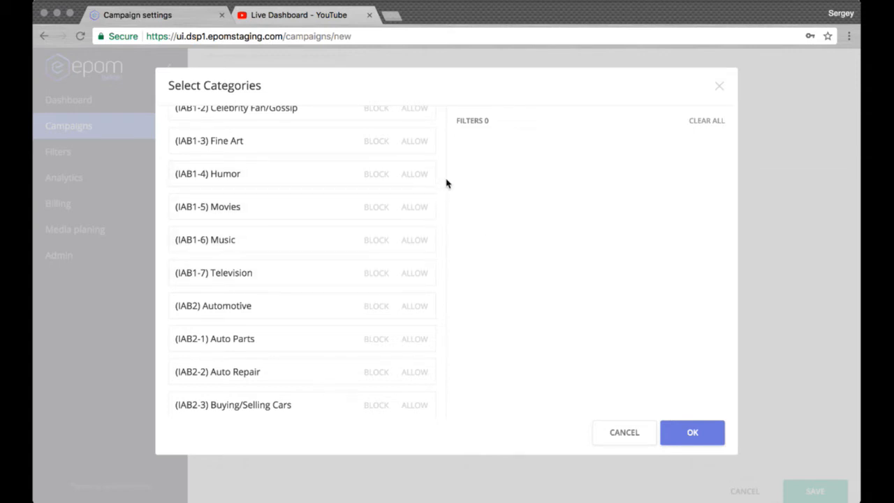
{"action": "left_click", "coordinate": [721, 89]}
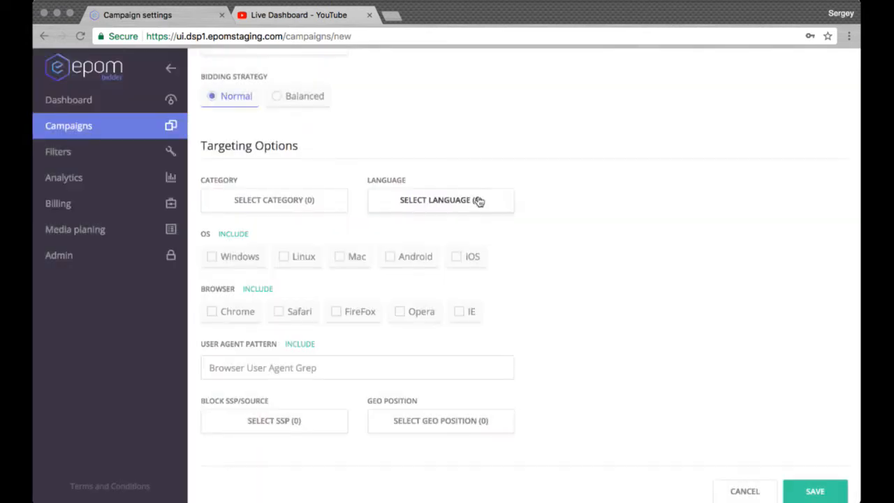
Try language targeting that allows Albanian and Arabic and blocks Armenian, and discard the selection.
{"action": "left_click", "coordinate": [481, 200]}
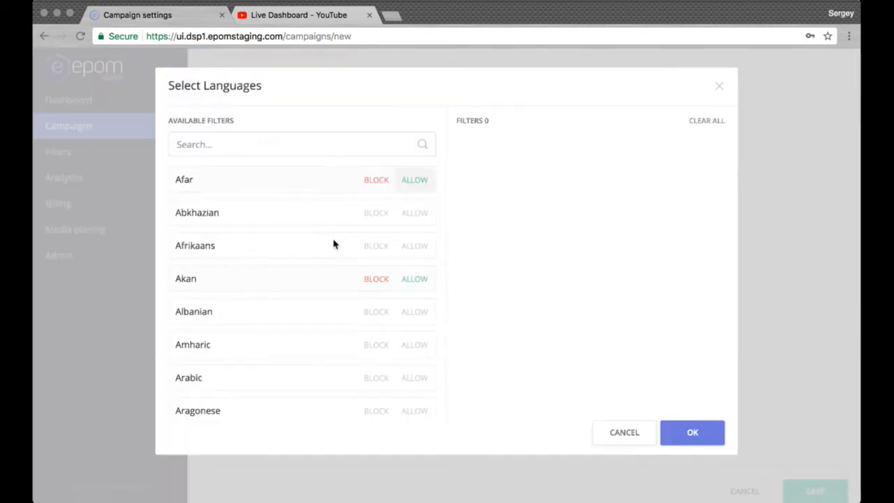
{"action": "scroll", "coordinate": [358, 203], "scroll_direction": "down", "scroll_amount": 4}
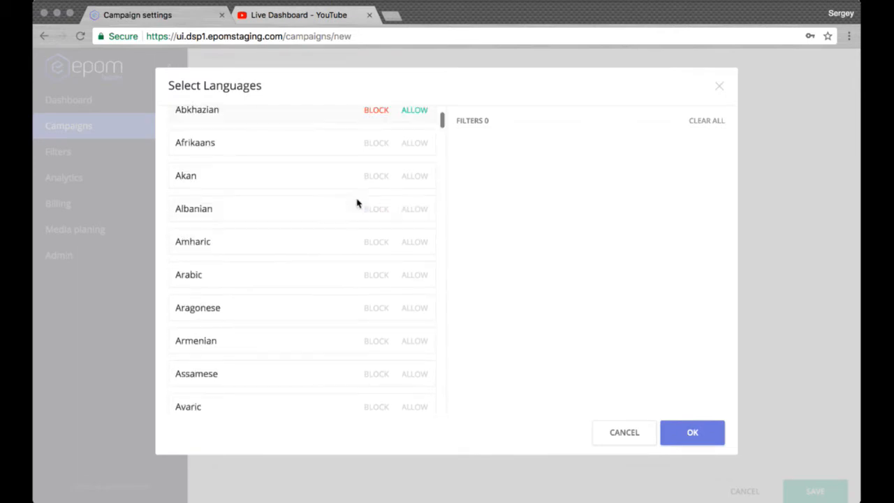
{"action": "left_click", "coordinate": [413, 178]}
{"action": "left_click", "coordinate": [417, 209]}
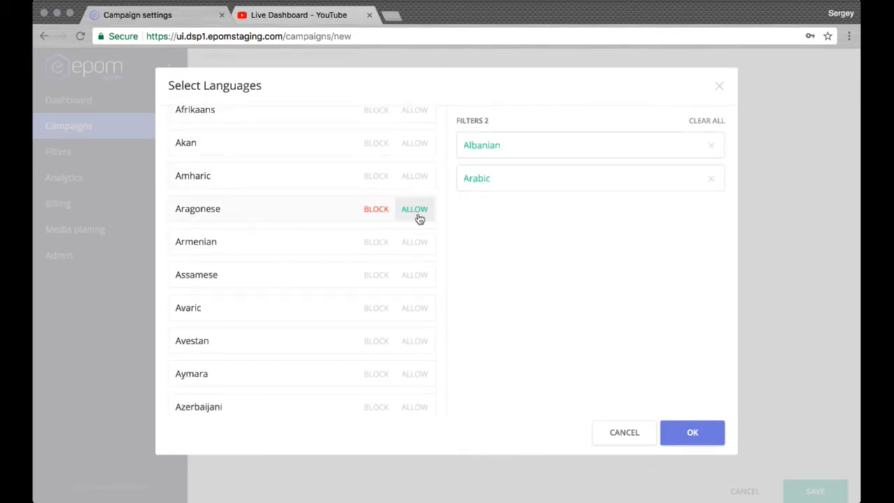
{"action": "left_click", "coordinate": [376, 242]}
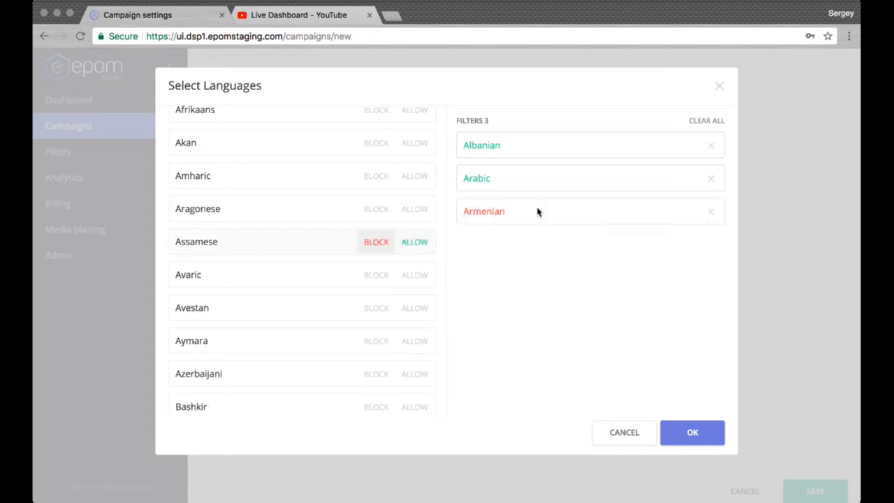
{"action": "left_click", "coordinate": [716, 121]}
{"action": "left_click", "coordinate": [721, 89]}
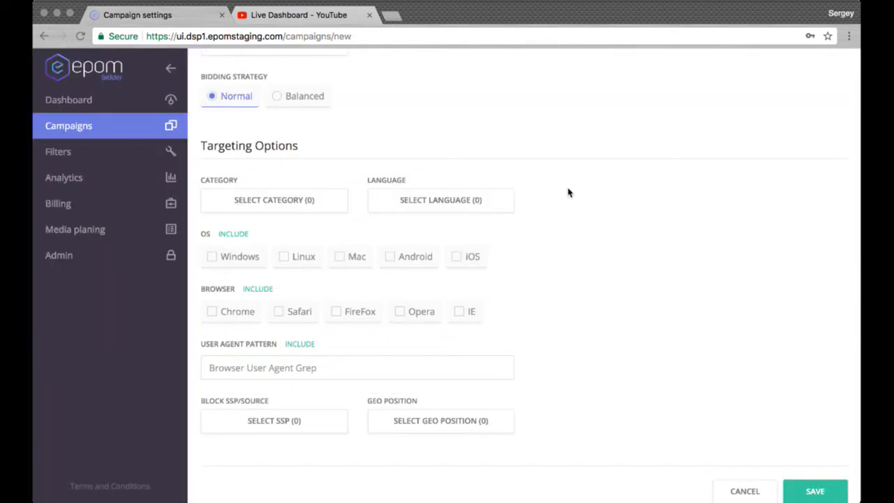
Try "Debian" as the user agent pattern in the targeting options and clear it again.
{"action": "left_click", "coordinate": [235, 236]}
{"action": "left_click", "coordinate": [287, 369]}
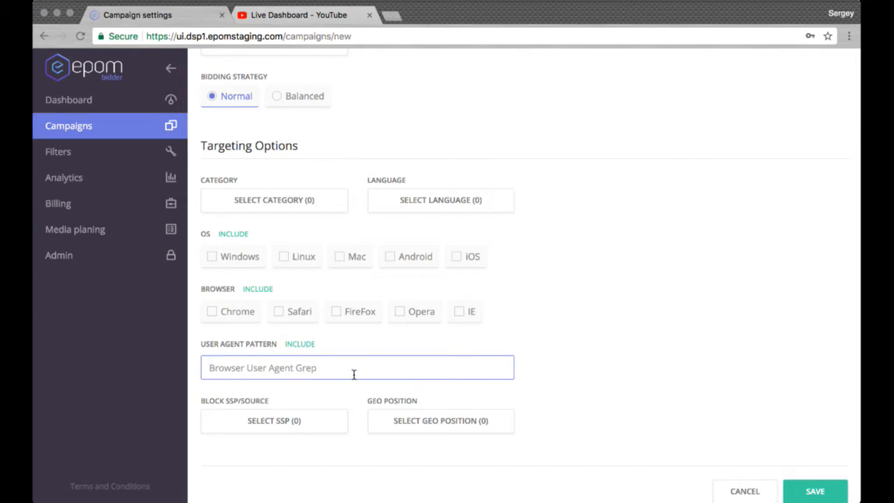
{"action": "type", "text": "Debian"}
{"action": "left_click", "coordinate": [654, 339]}
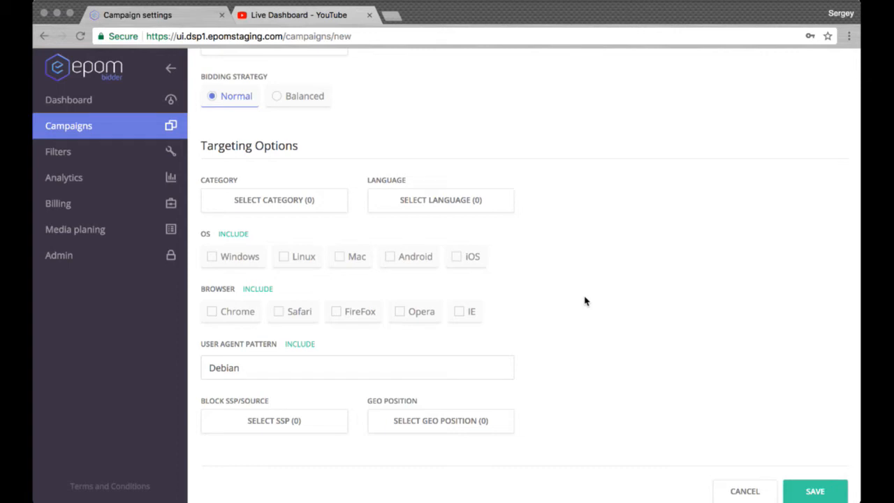
{"action": "double_click", "coordinate": [249, 383]}
{"action": "key", "text": "BackSpace"}
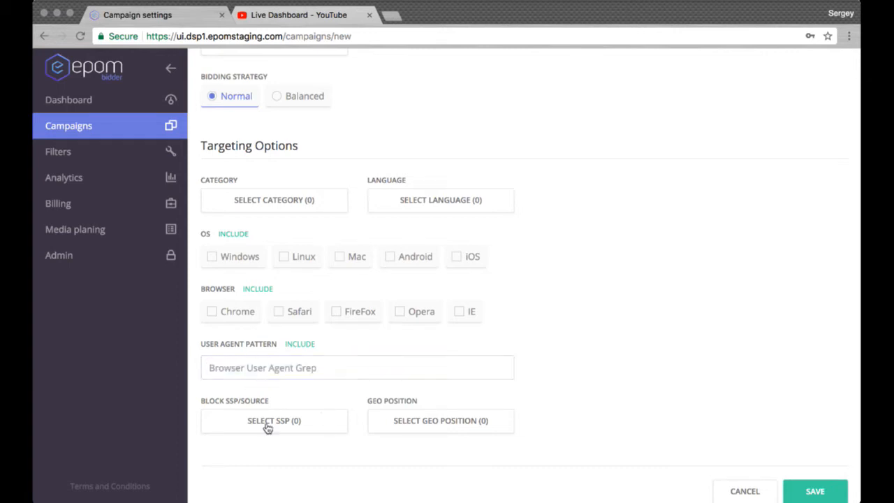
Try SSP targeting that allows "endpoint" and blocks "test_endpoint", and remove both filters without applying them.
{"action": "left_click", "coordinate": [266, 424]}
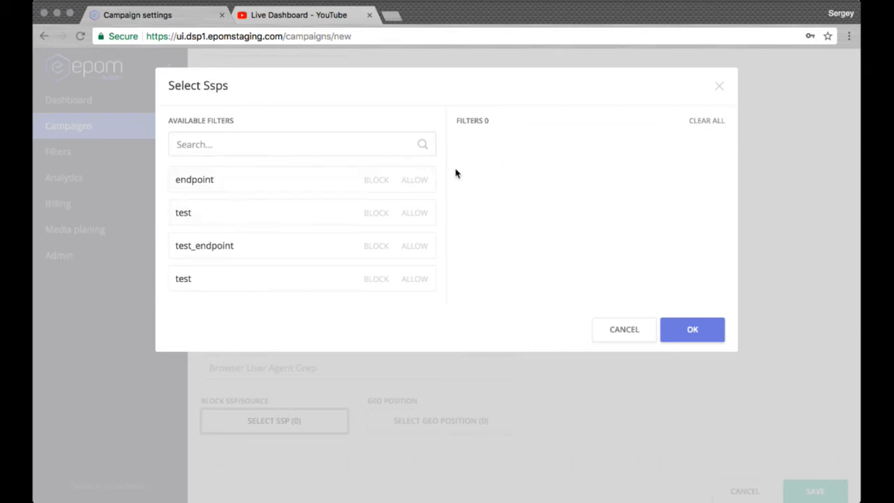
{"action": "left_click", "coordinate": [417, 188]}
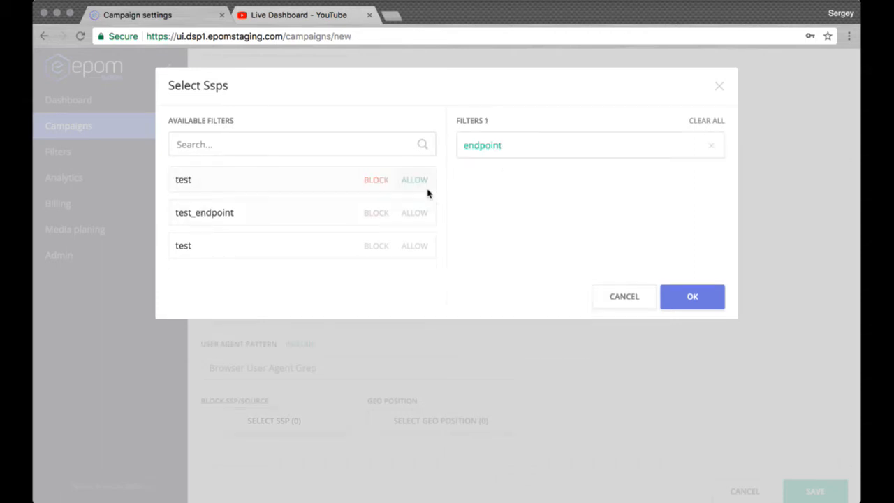
{"action": "left_click", "coordinate": [382, 214]}
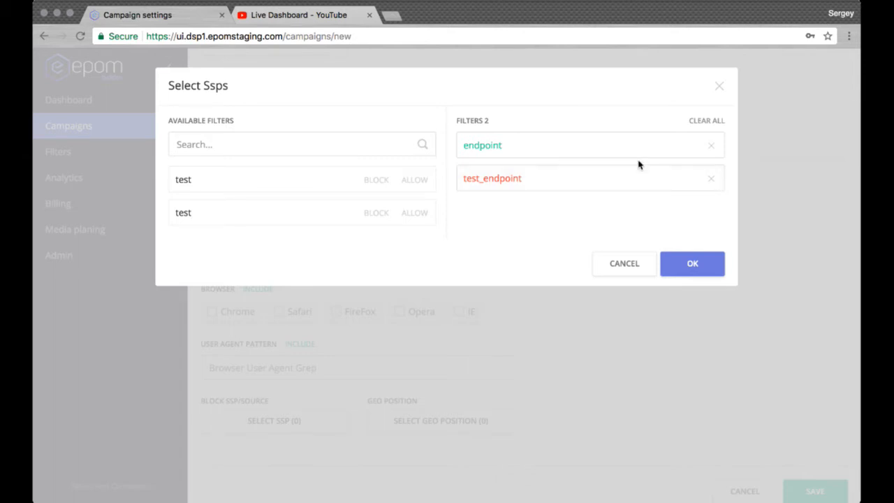
{"action": "left_click", "coordinate": [711, 148]}
{"action": "left_click", "coordinate": [712, 147]}
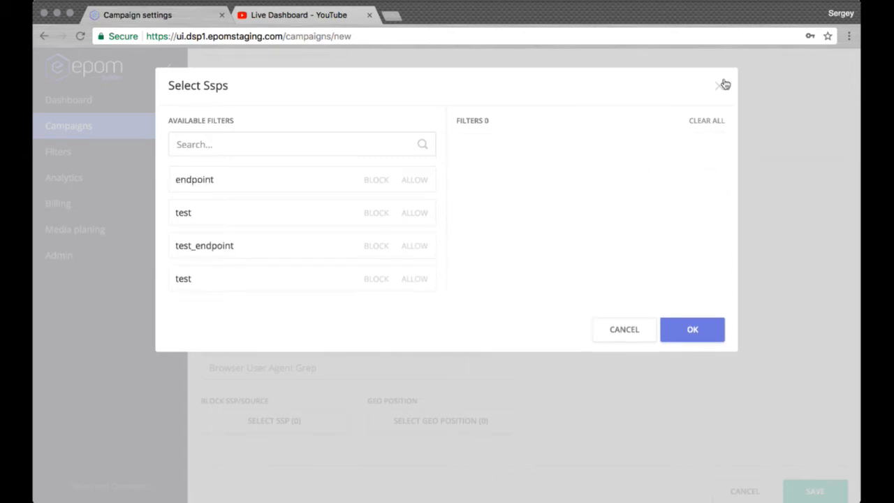
{"action": "left_click", "coordinate": [722, 84]}
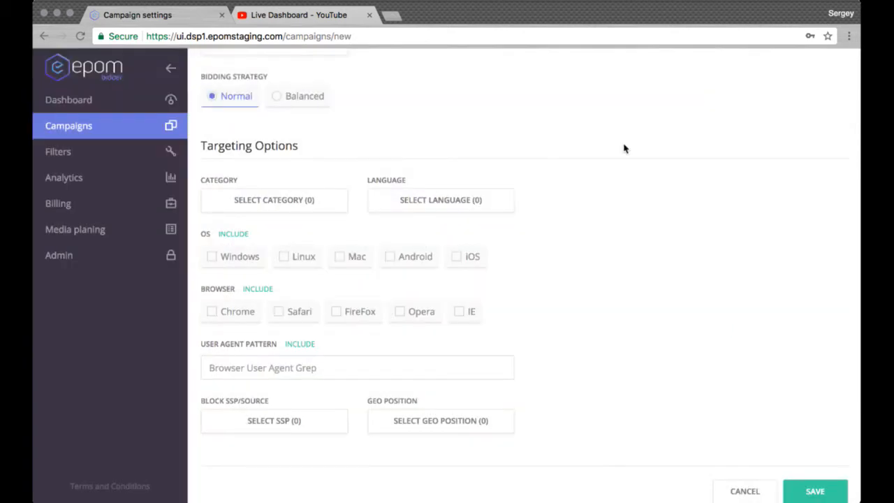
Choose United States as the country and New York as the region for the campaign's geo targeting.
{"action": "left_click", "coordinate": [459, 422]}
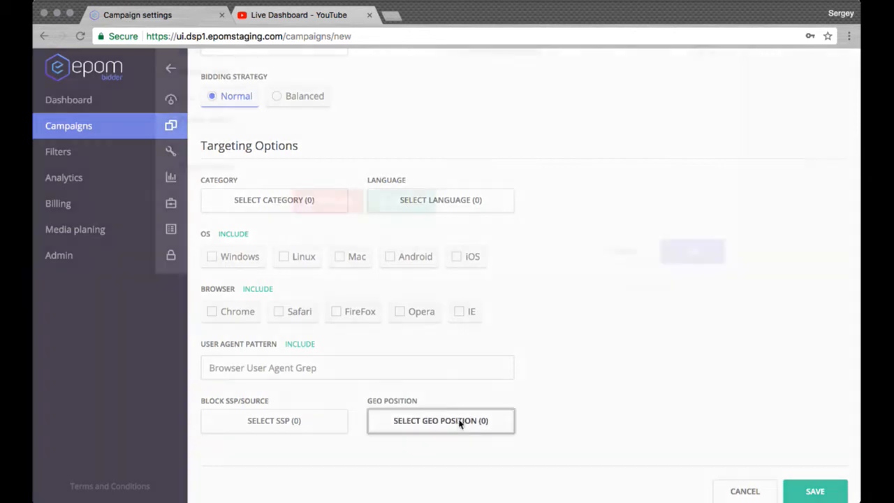
{"action": "left_click", "coordinate": [385, 149]}
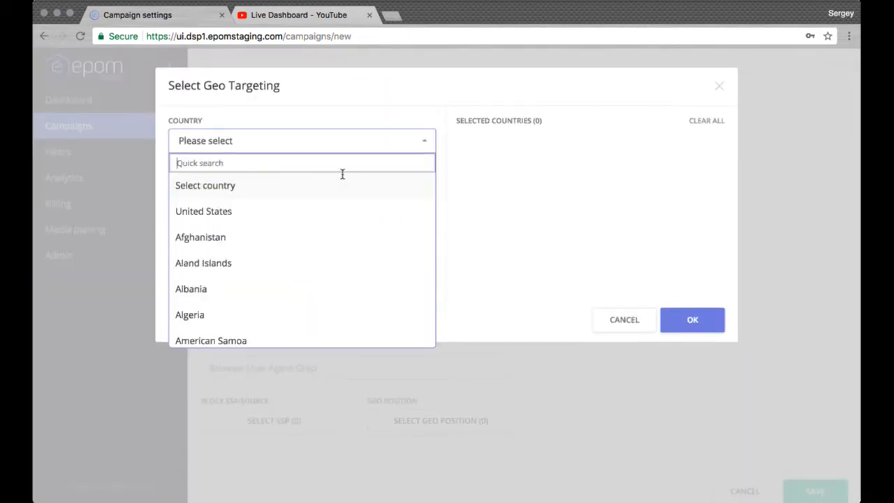
{"action": "type", "text": "uni"}
{"action": "left_click", "coordinate": [272, 212]}
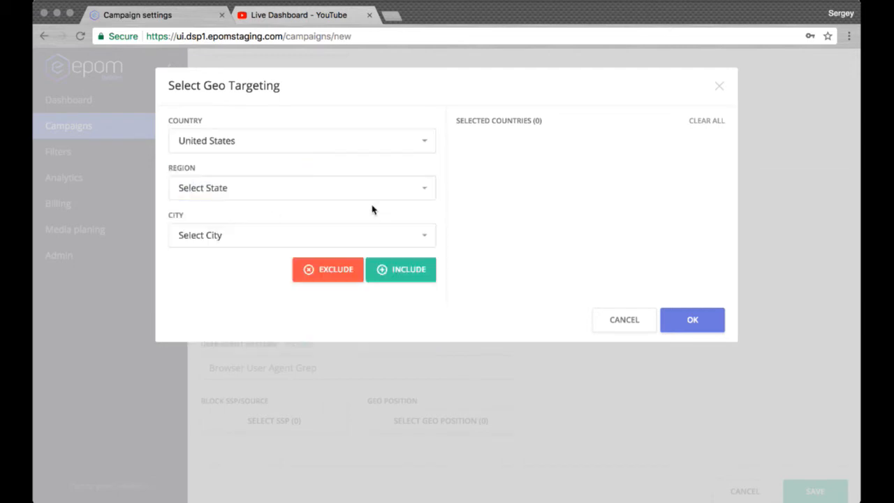
{"action": "left_click", "coordinate": [416, 193]}
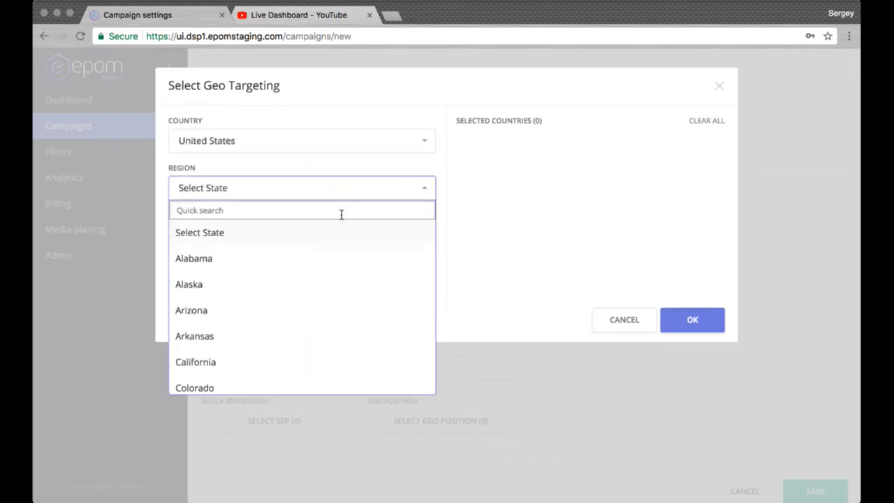
{"action": "type", "text": "New"}
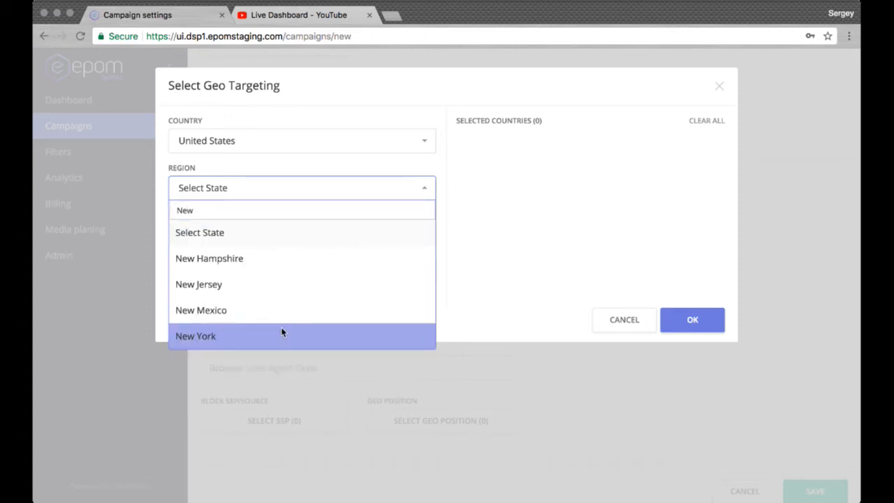
{"action": "left_click", "coordinate": [282, 337]}
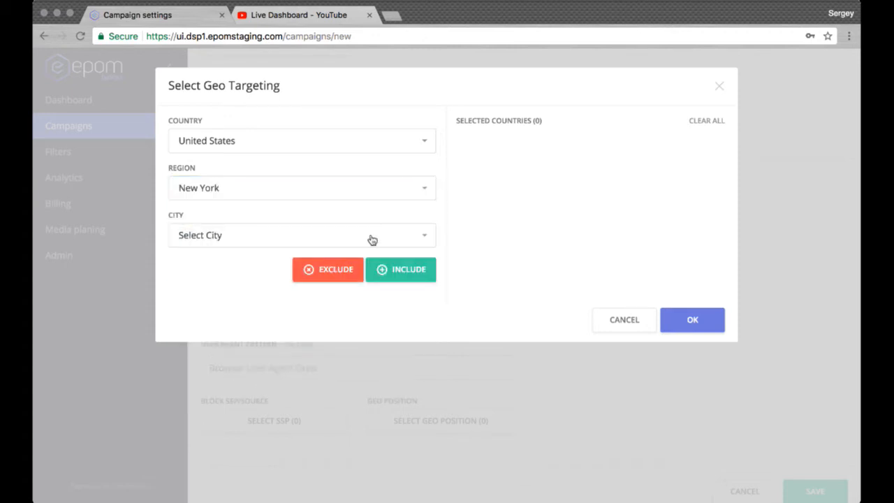
Include New York City in the geo targeting selection and close the selection without applying it.
{"action": "left_click", "coordinate": [371, 237]}
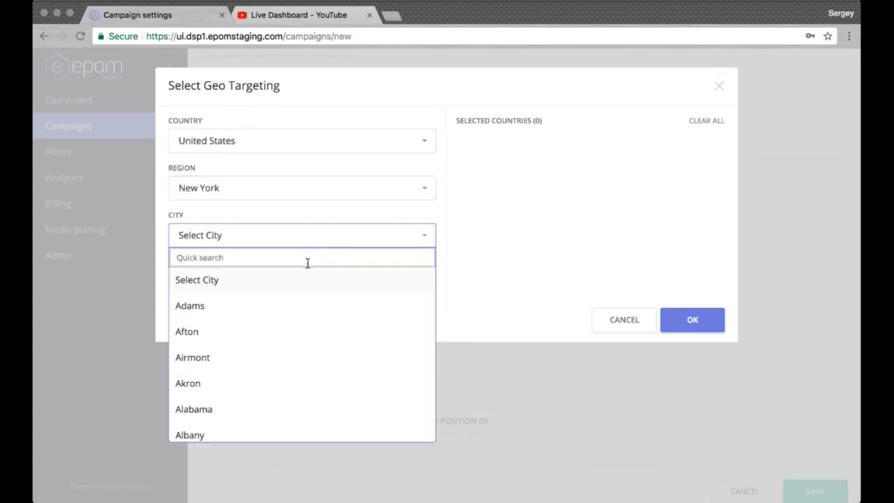
{"action": "type", "text": "New"}
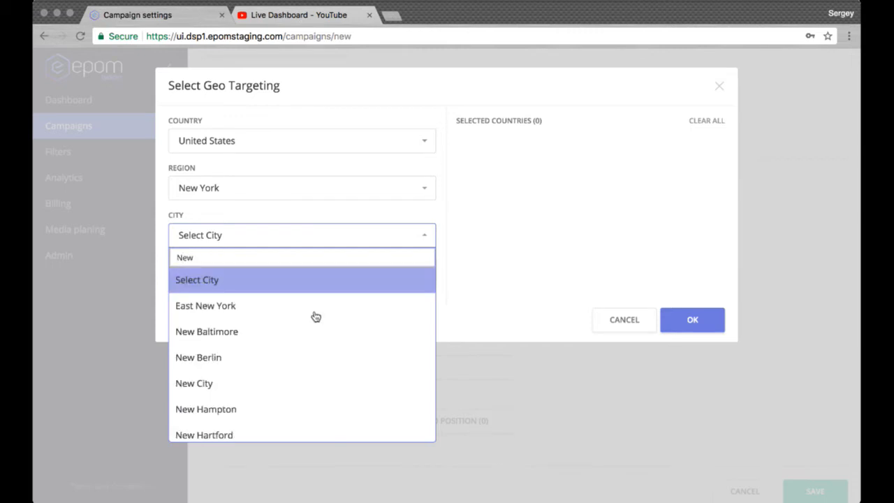
{"action": "scroll", "coordinate": [316, 318], "scroll_direction": "down", "scroll_amount": 2}
{"action": "scroll", "coordinate": [315, 316], "scroll_direction": "down", "scroll_amount": 6}
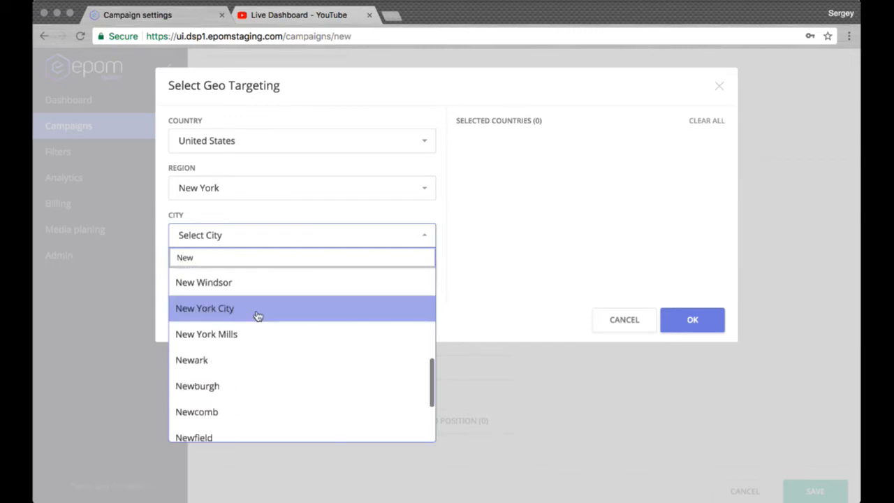
{"action": "left_click", "coordinate": [257, 309]}
{"action": "left_click", "coordinate": [406, 272]}
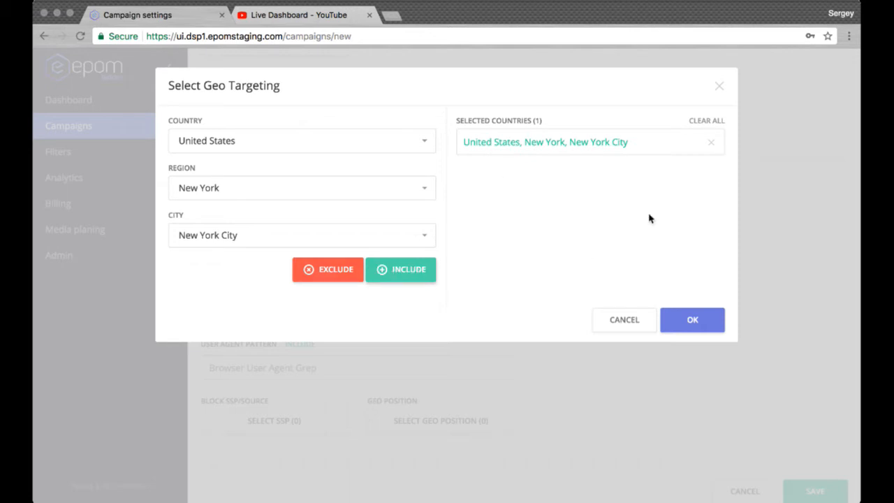
{"action": "left_click", "coordinate": [720, 87]}
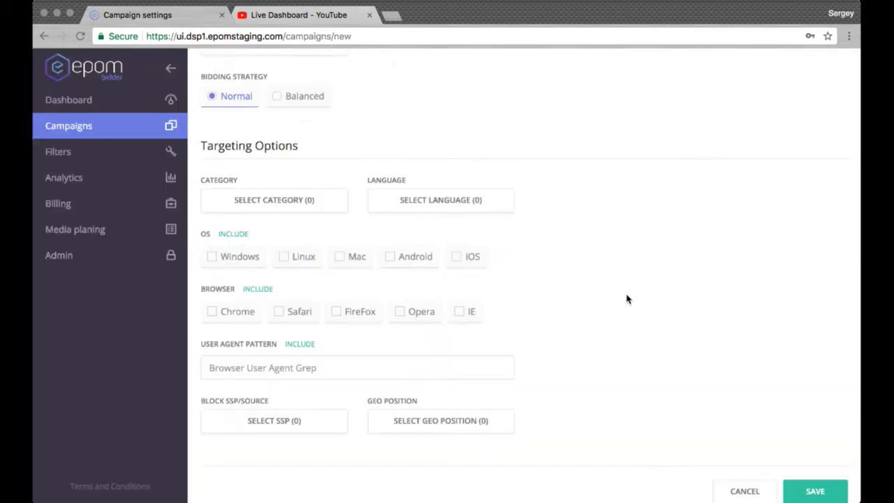
{"action": "scroll", "coordinate": [626, 299], "scroll_direction": "up", "scroll_amount": 7}
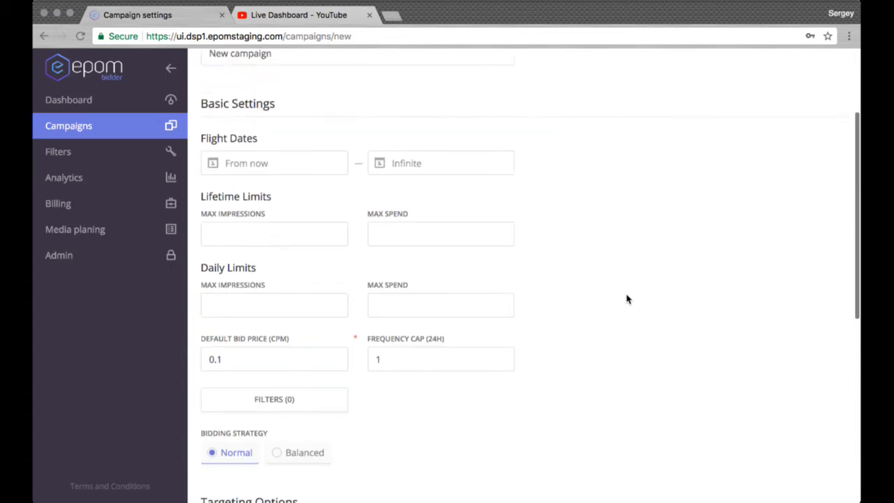
Review the new campaign's basic settings and targeting options, and save the campaign.
{"action": "scroll", "coordinate": [627, 237], "scroll_direction": "down", "scroll_amount": 6}
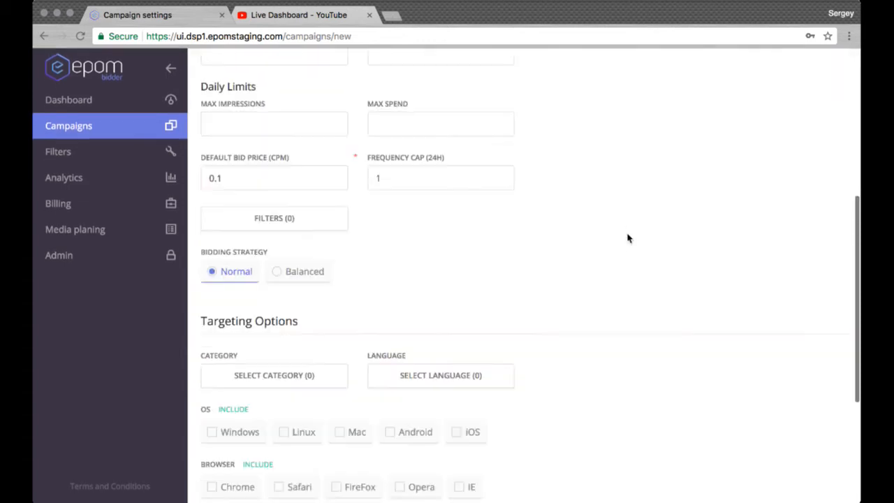
{"action": "scroll", "coordinate": [627, 238], "scroll_direction": "up", "scroll_amount": 1}
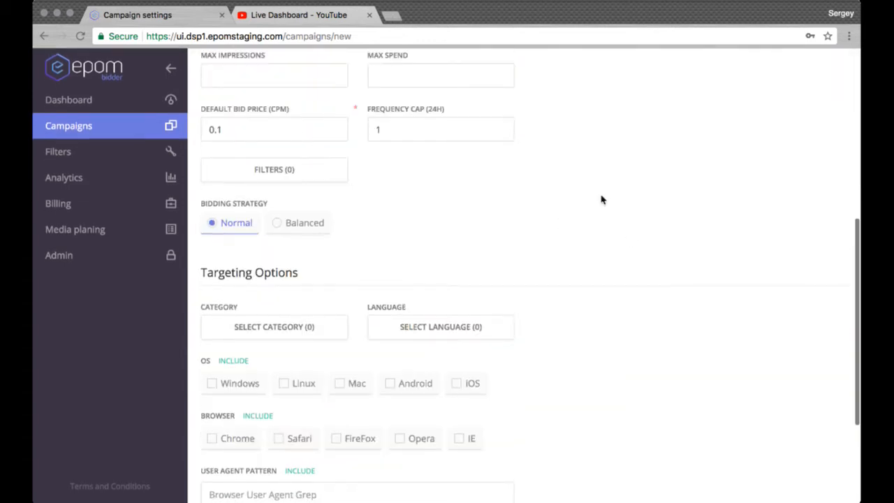
{"action": "scroll", "coordinate": [601, 198], "scroll_direction": "down", "scroll_amount": 3}
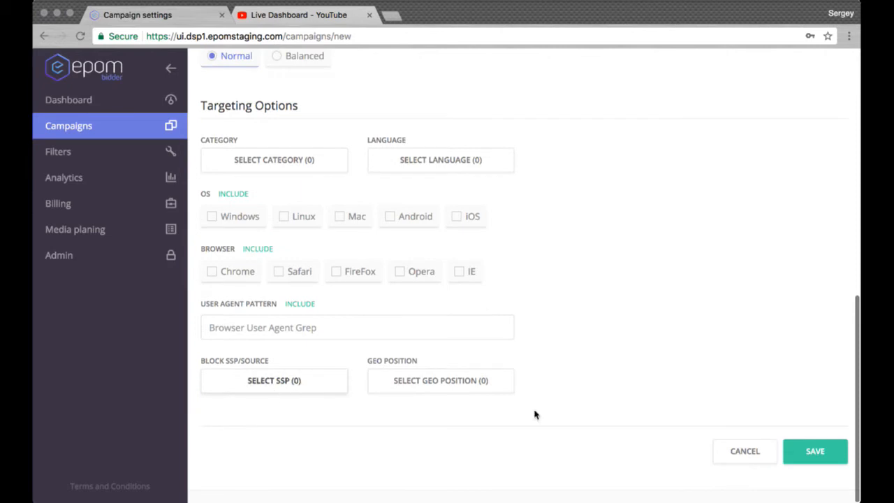
{"action": "left_click", "coordinate": [827, 459]}
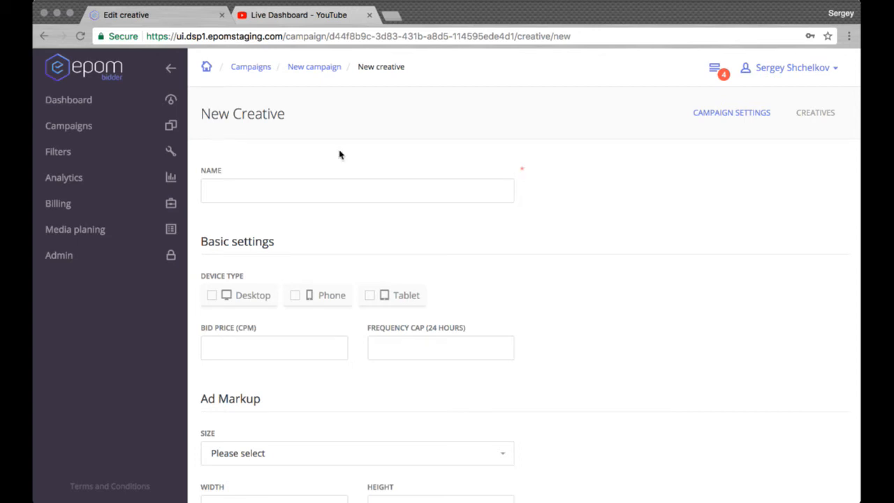
Name the new creative "New banner" and choose Desktop as its device type.
{"action": "left_click", "coordinate": [305, 191]}
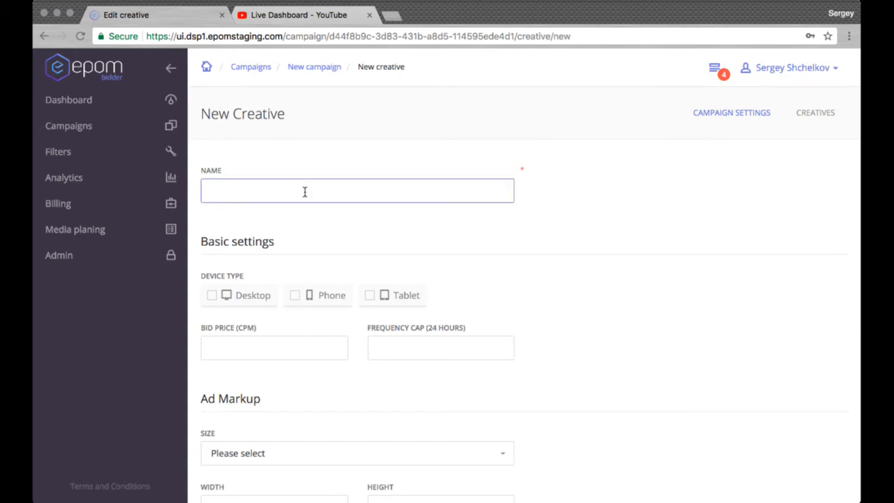
{"action": "type", "text": "New banner"}
{"action": "left_click", "coordinate": [565, 240]}
{"action": "scroll", "coordinate": [567, 242], "scroll_direction": "down", "scroll_amount": 3}
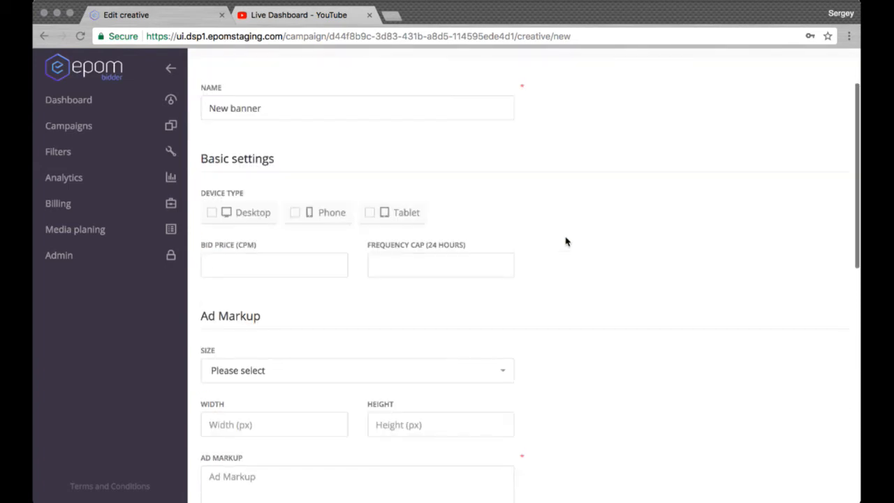
{"action": "left_click", "coordinate": [265, 213]}
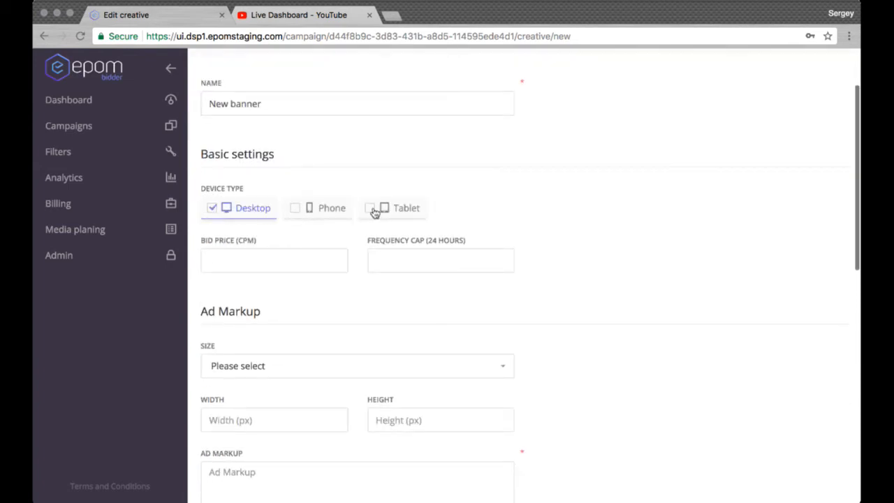
Examine the creative's bid price, frequency cap, preset size list, width and height fields without entering any values.
{"action": "left_click", "coordinate": [312, 264]}
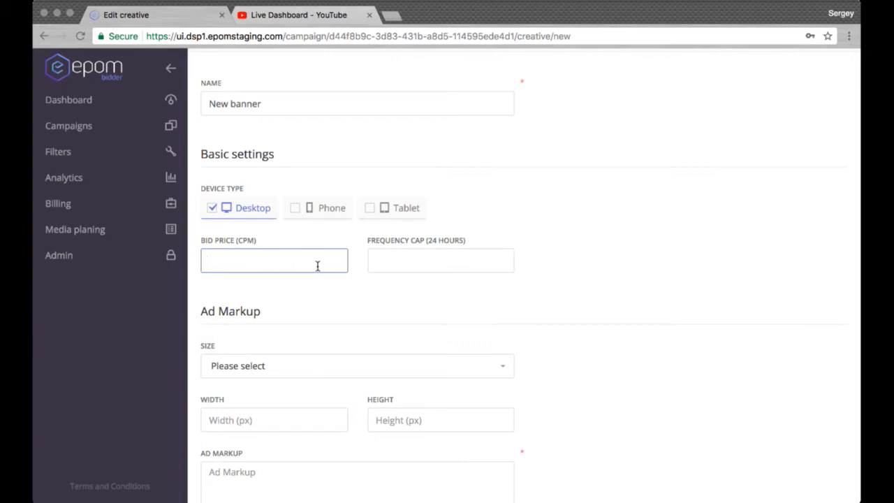
{"action": "left_click", "coordinate": [405, 262]}
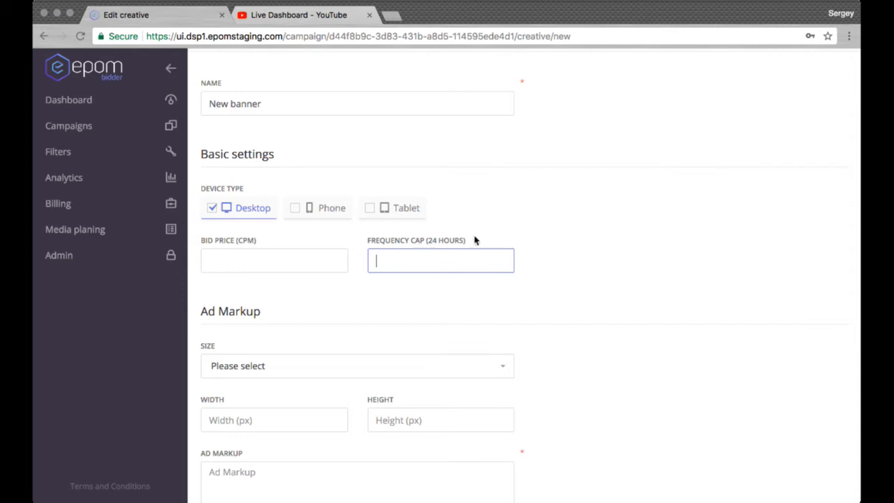
{"action": "scroll", "coordinate": [638, 207], "scroll_direction": "down", "scroll_amount": 5}
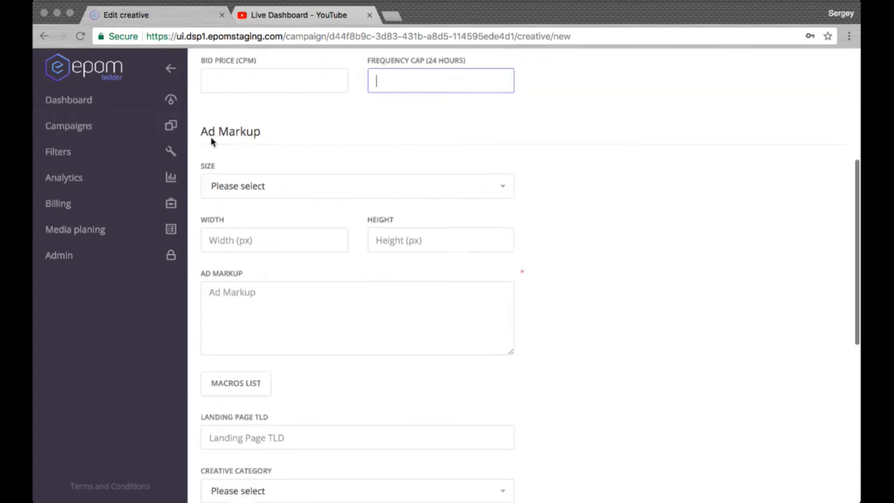
{"action": "left_click", "coordinate": [506, 189]}
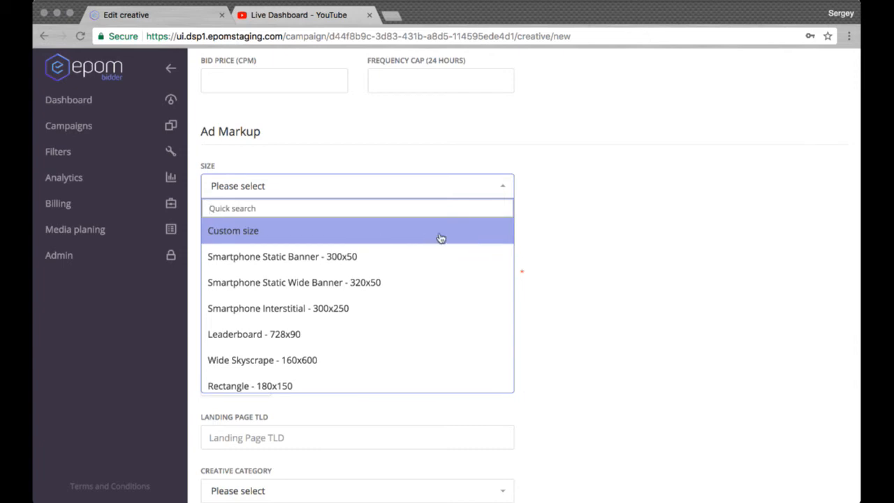
{"action": "left_click", "coordinate": [621, 218]}
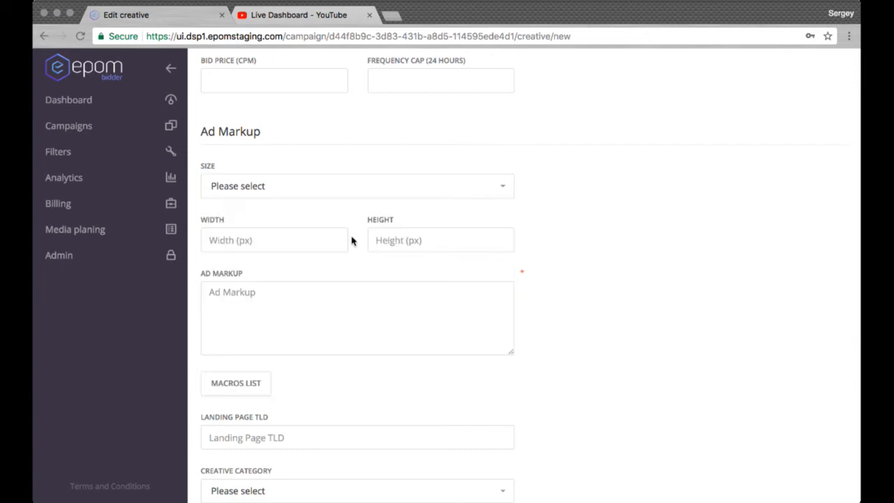
{"action": "left_click", "coordinate": [296, 248]}
{"action": "left_click", "coordinate": [424, 246]}
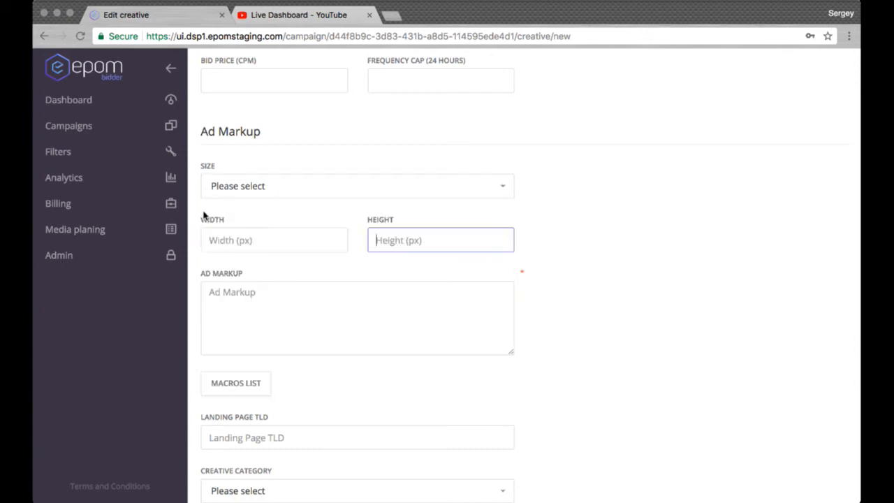
Enter "code" as the creative's ad markup.
{"action": "left_click", "coordinate": [371, 313]}
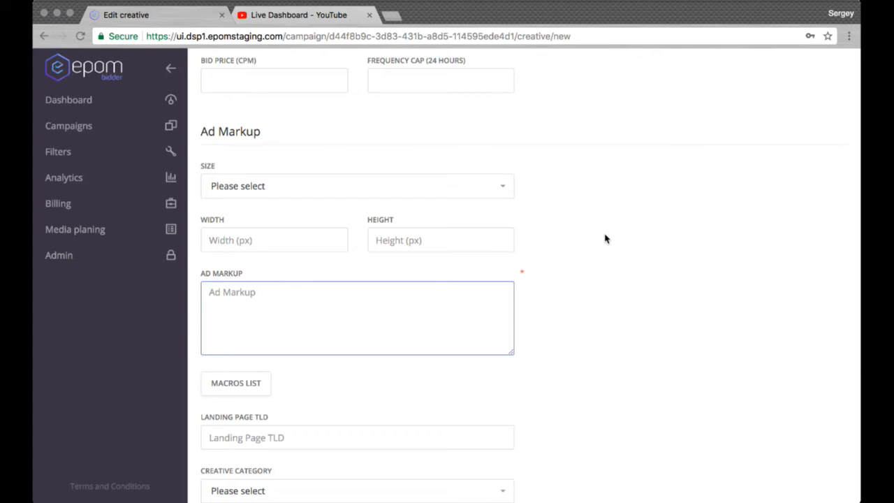
{"action": "type", "text": "code"}
{"action": "left_click", "coordinate": [689, 270]}
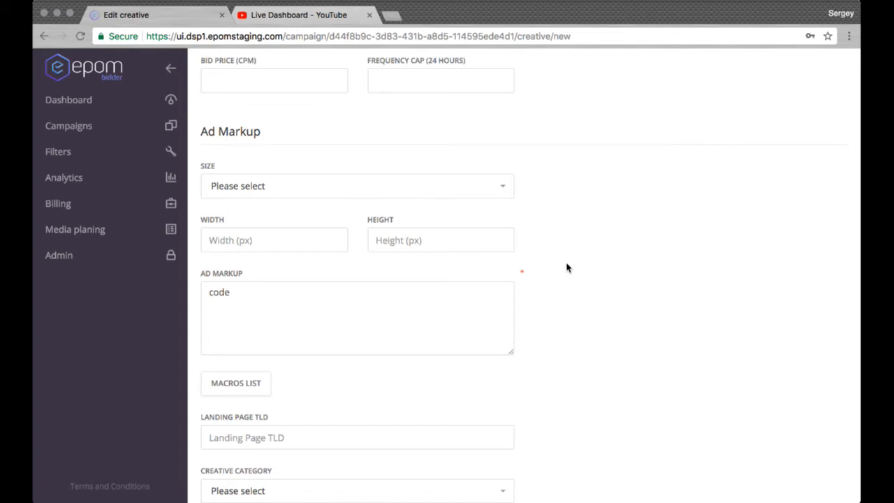
Append the dynamic macro $!{creative} to the ad markup and collapse the list of available macros.
{"action": "scroll", "coordinate": [566, 268], "scroll_direction": "down", "scroll_amount": 3}
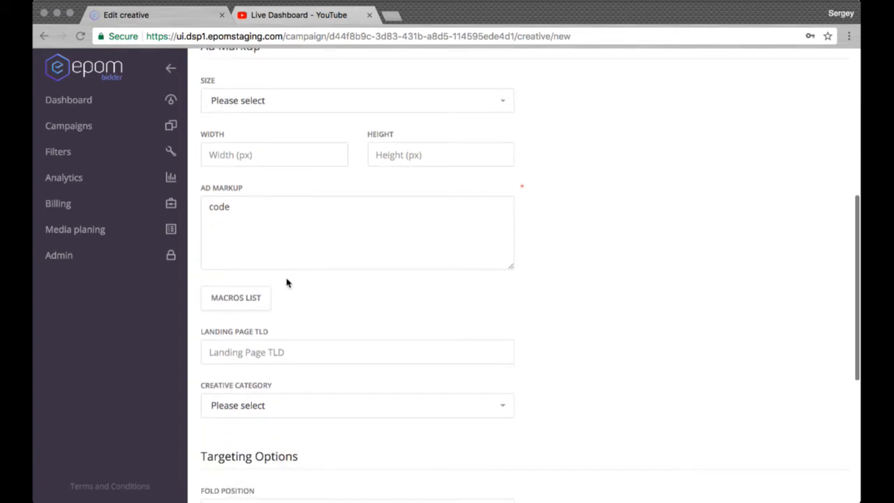
{"action": "left_click", "coordinate": [328, 243]}
{"action": "left_click", "coordinate": [254, 309]}
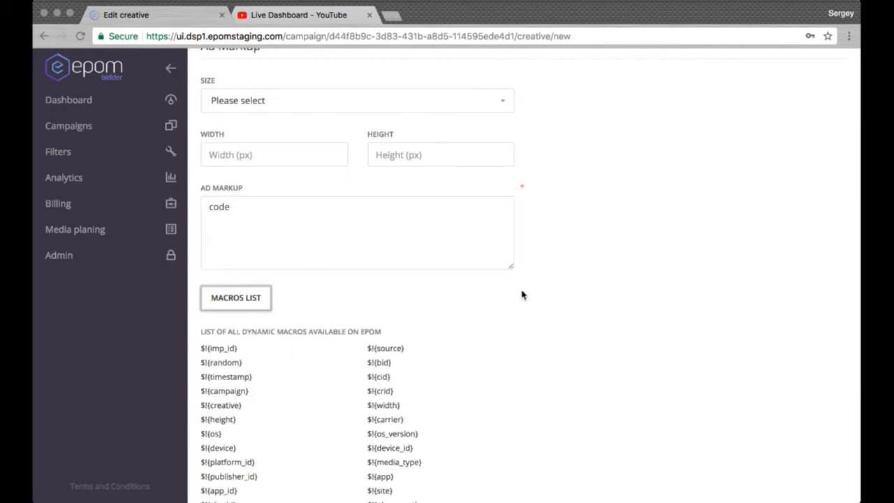
{"action": "scroll", "coordinate": [522, 295], "scroll_direction": "down", "scroll_amount": 3}
{"action": "scroll", "coordinate": [522, 295], "scroll_direction": "down", "scroll_amount": 2}
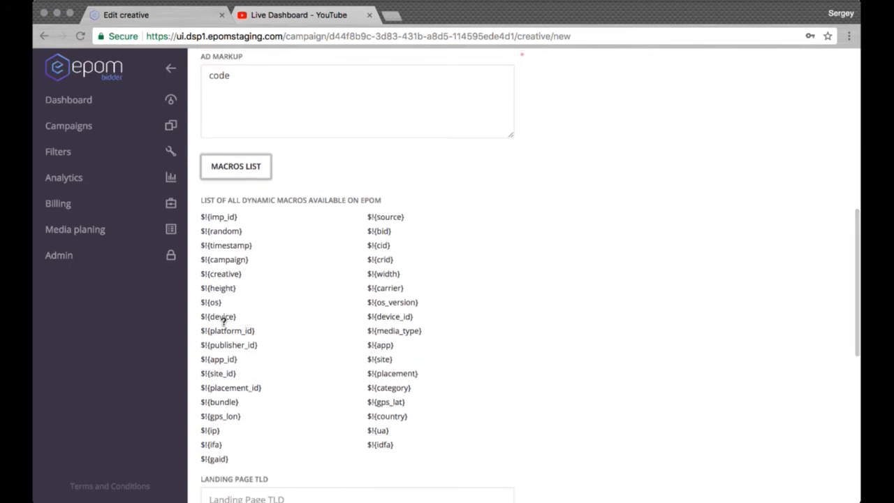
{"action": "left_click", "coordinate": [225, 276]}
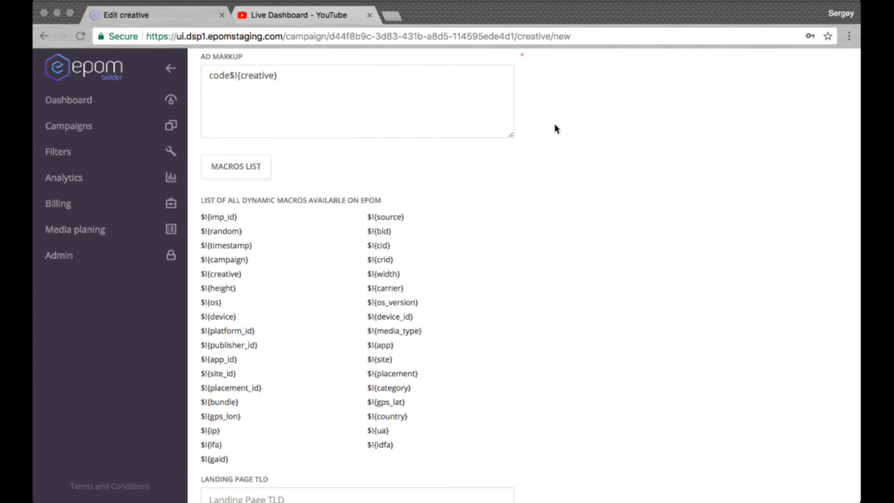
{"action": "left_click", "coordinate": [260, 169]}
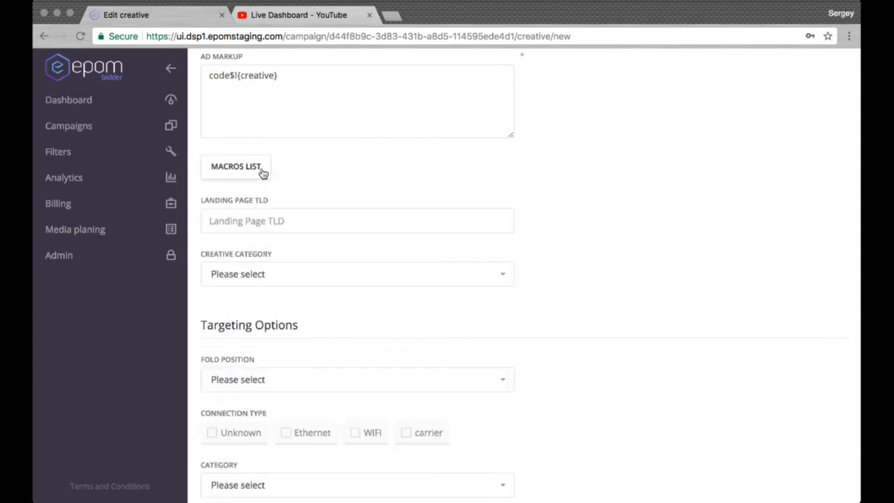
{"action": "left_click", "coordinate": [369, 224]}
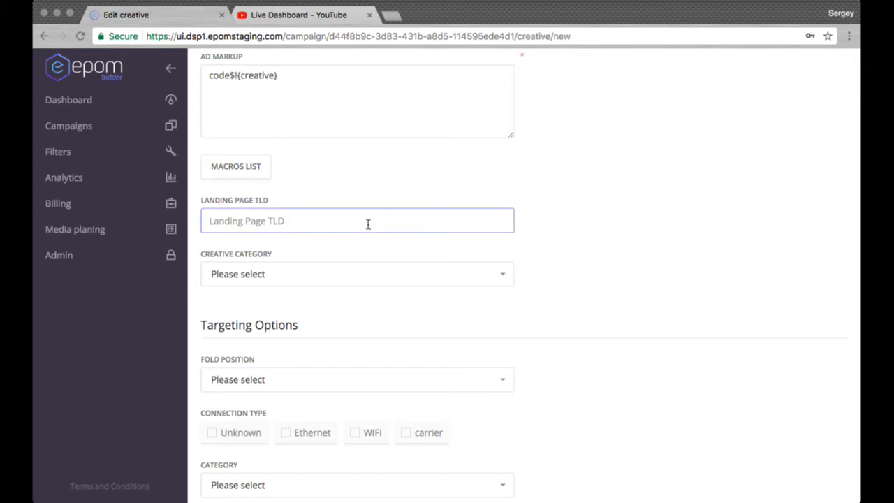
{"action": "left_click", "coordinate": [578, 176]}
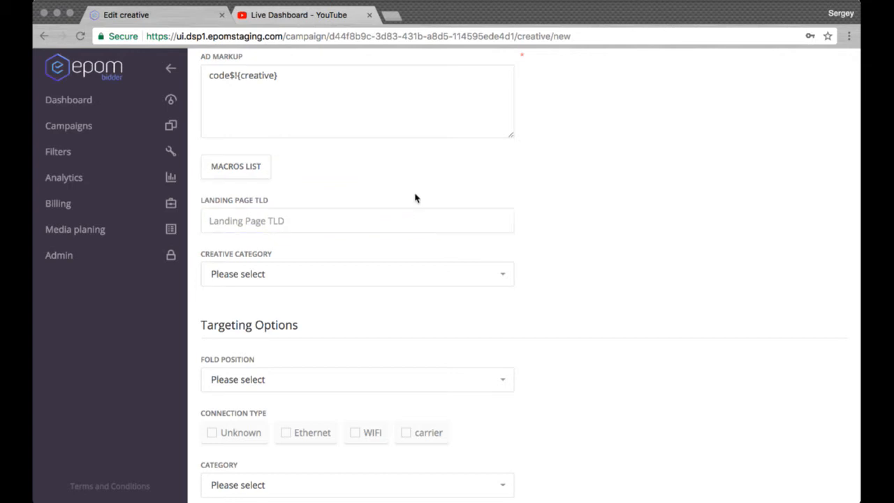
{"action": "left_click", "coordinate": [412, 218]}
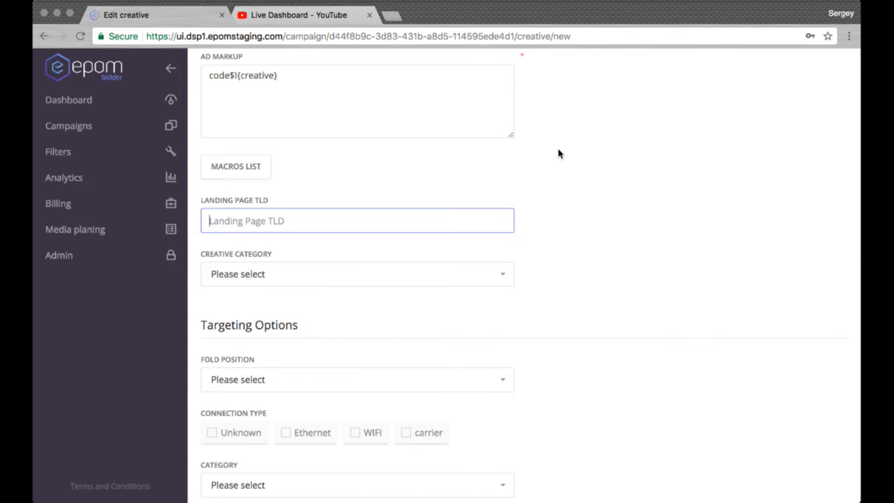
{"action": "type", "text": "http"}
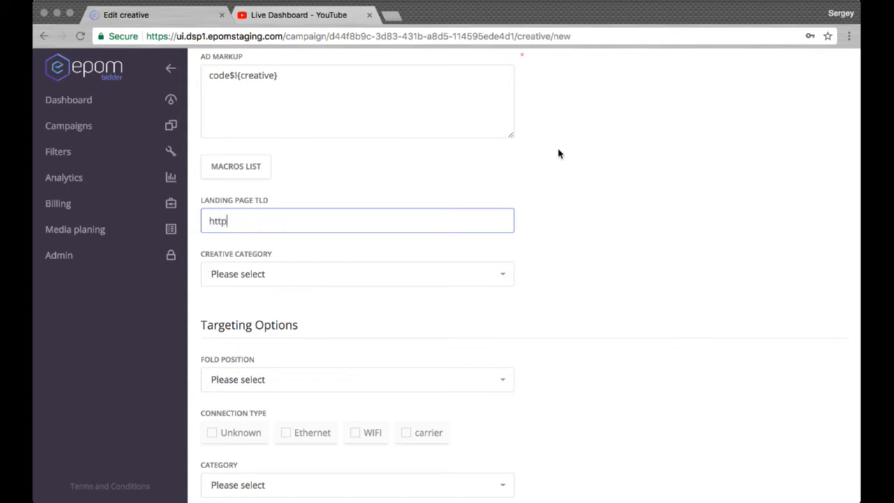
{"action": "key", "text": "Down"}
{"action": "left_click", "coordinate": [683, 122]}
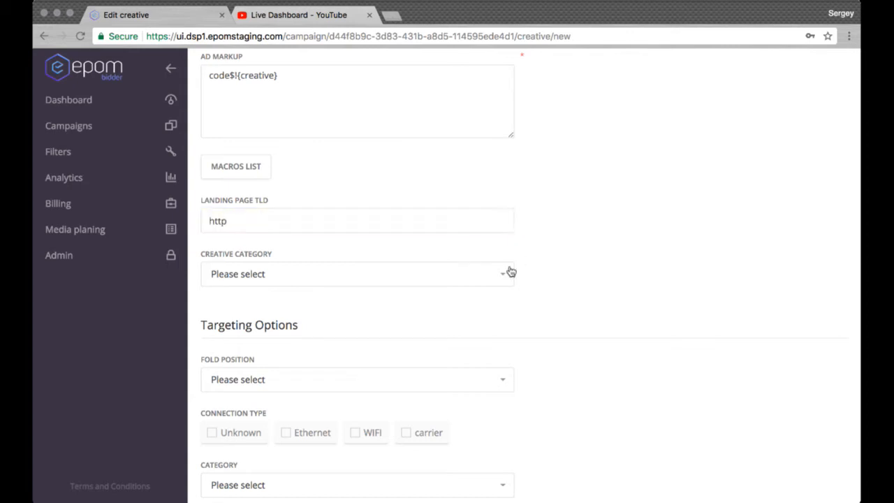
{"action": "left_click", "coordinate": [451, 221]}
{"action": "key", "text": "Down"}
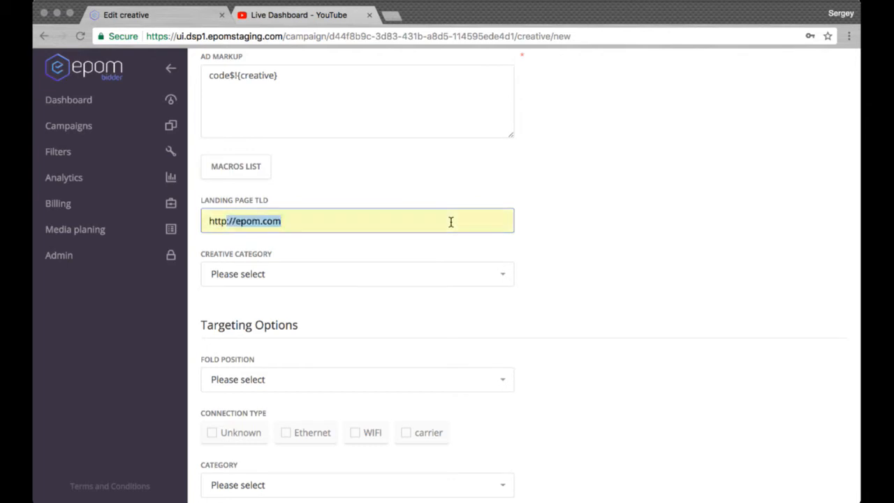
{"action": "left_click", "coordinate": [334, 244]}
{"action": "left_click", "coordinate": [557, 221]}
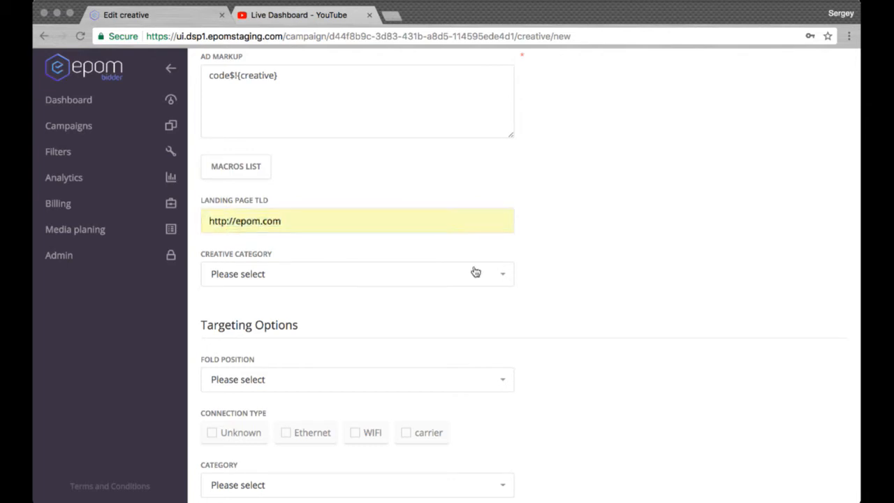
Look through the available IAB creative categories without choosing one.
{"action": "left_click", "coordinate": [475, 279]}
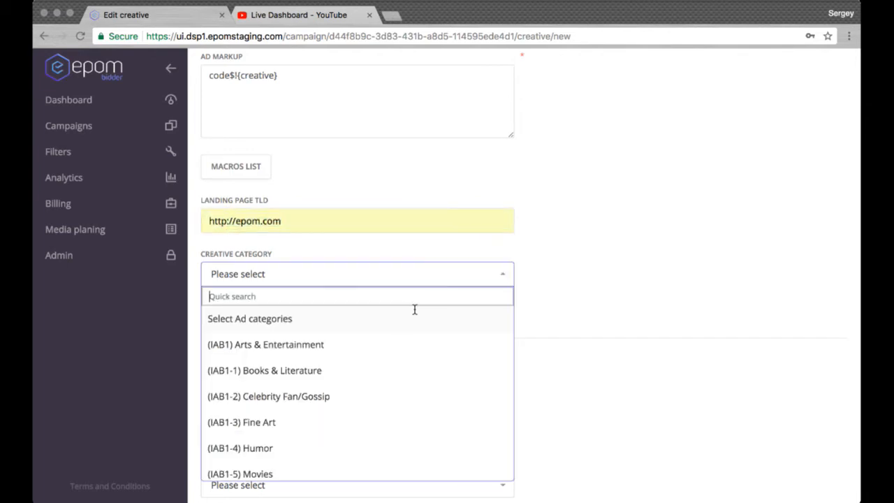
{"action": "scroll", "coordinate": [455, 362], "scroll_direction": "down", "scroll_amount": 1}
{"action": "scroll", "coordinate": [455, 362], "scroll_direction": "down", "scroll_amount": 3}
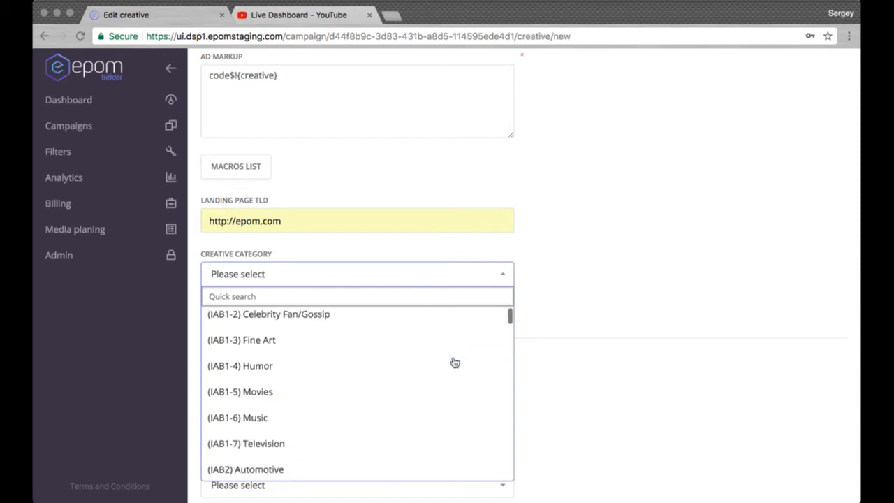
{"action": "scroll", "coordinate": [445, 377], "scroll_direction": "down", "scroll_amount": 7}
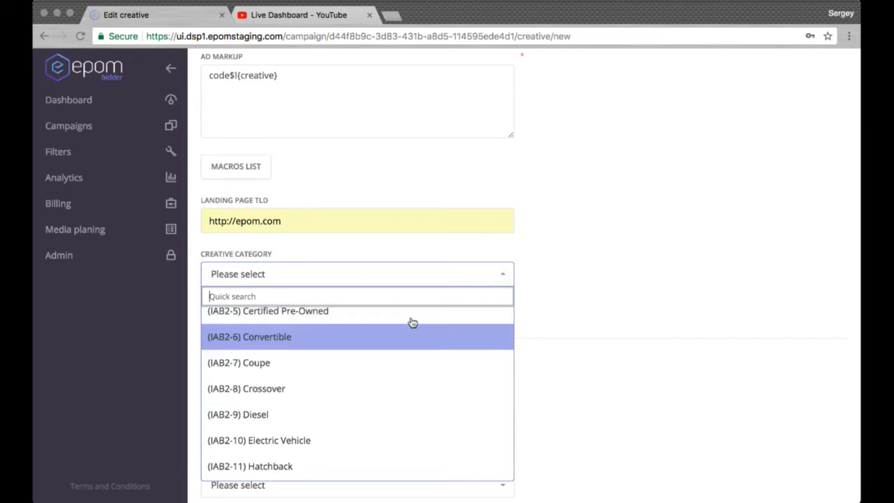
{"action": "left_click", "coordinate": [504, 272]}
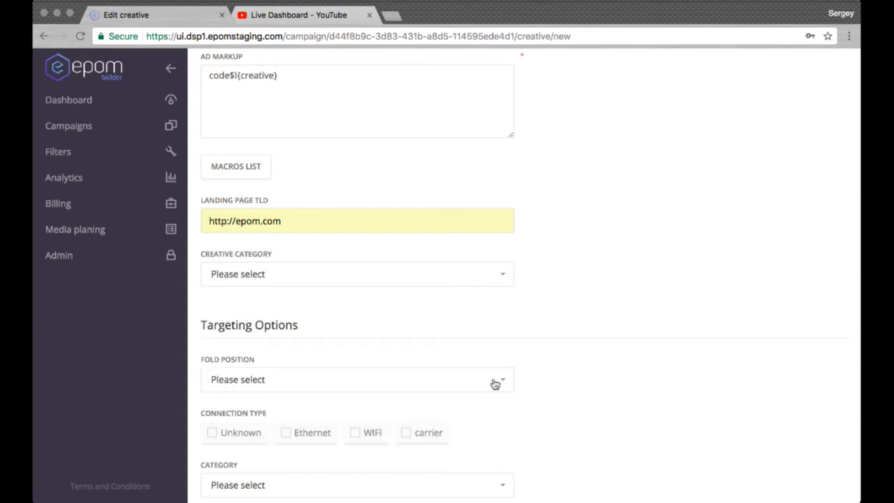
Look through the fold position choices in the creative's targeting options without choosing one.
{"action": "scroll", "coordinate": [538, 325], "scroll_direction": "down", "scroll_amount": 3}
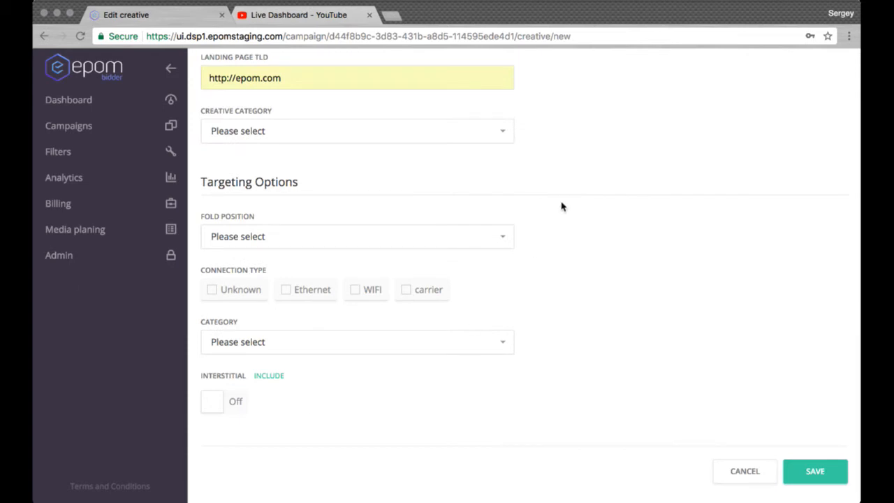
{"action": "left_click", "coordinate": [437, 247]}
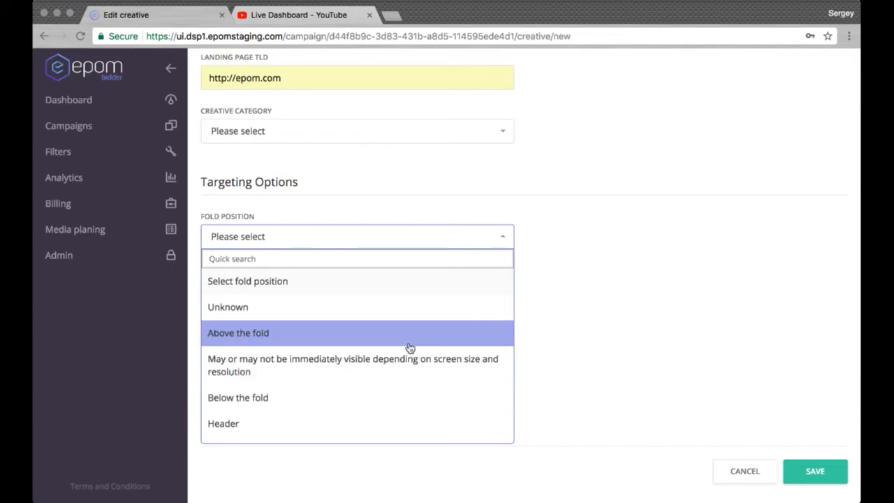
{"action": "scroll", "coordinate": [408, 343], "scroll_direction": "down", "scroll_amount": 3}
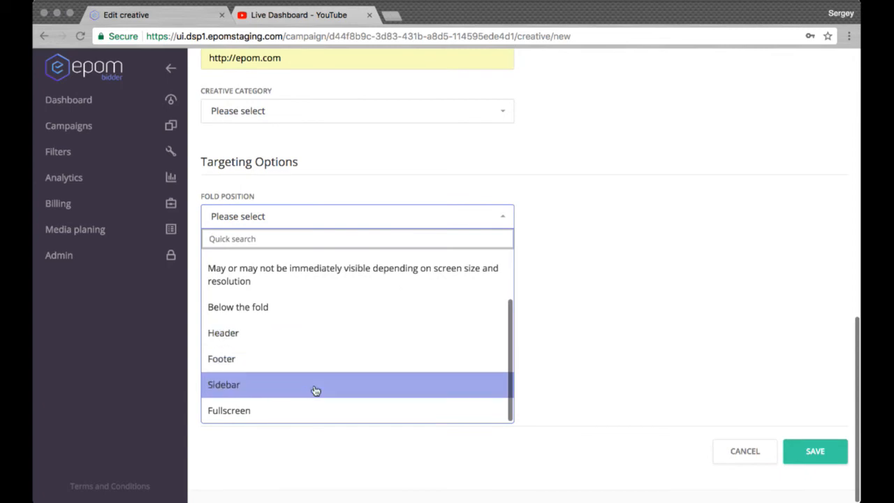
{"action": "left_click", "coordinate": [507, 221]}
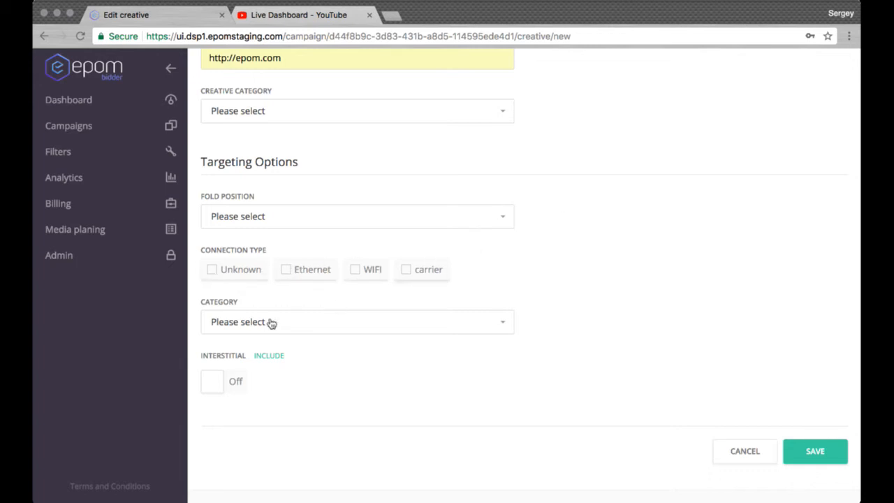
Look through the creative's targeting categories without choosing one, and try switching the interstitial option on and off.
{"action": "left_click", "coordinate": [296, 327]}
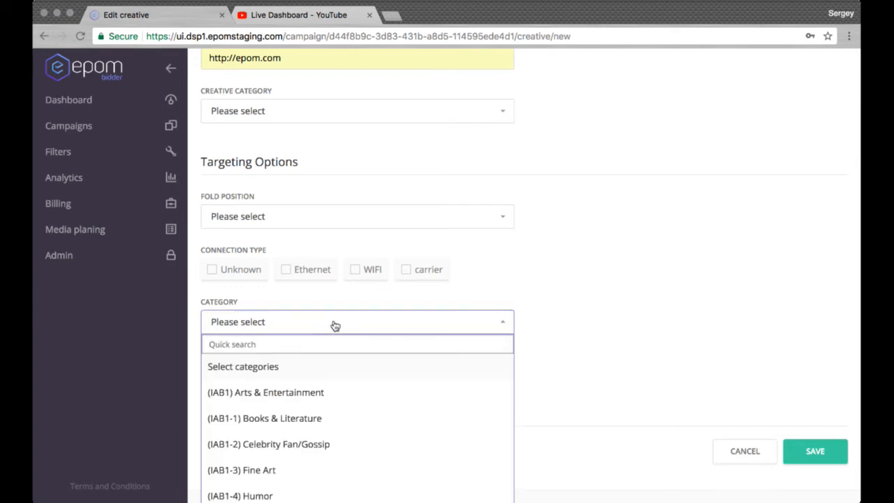
{"action": "left_click", "coordinate": [435, 325]}
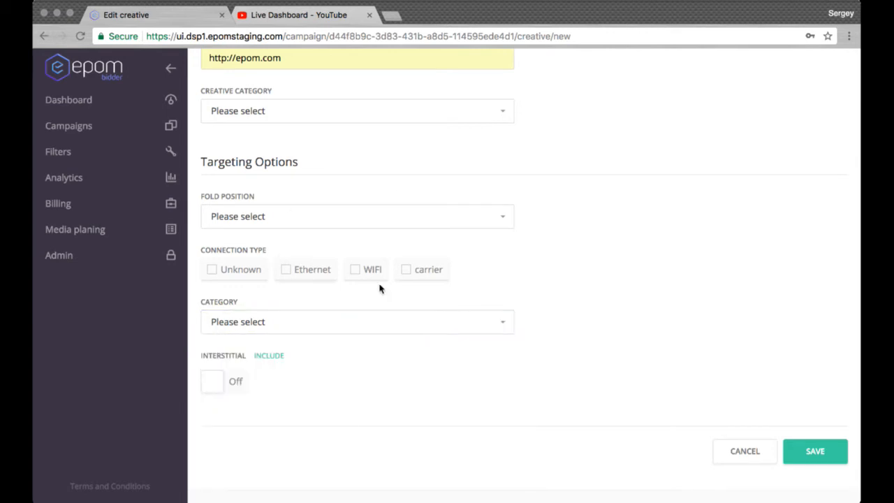
{"action": "left_click", "coordinate": [221, 384]}
{"action": "left_click", "coordinate": [221, 384]}
{"action": "scroll", "coordinate": [650, 250], "scroll_direction": "up", "scroll_amount": 1}
{"action": "scroll", "coordinate": [651, 250], "scroll_direction": "down", "scroll_amount": 1}
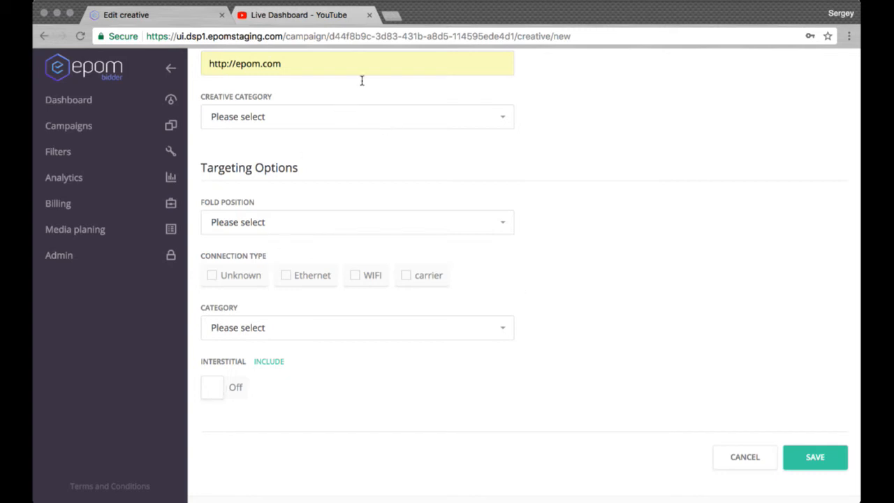
{"action": "left_click", "coordinate": [215, 389]}
{"action": "left_click", "coordinate": [233, 390]}
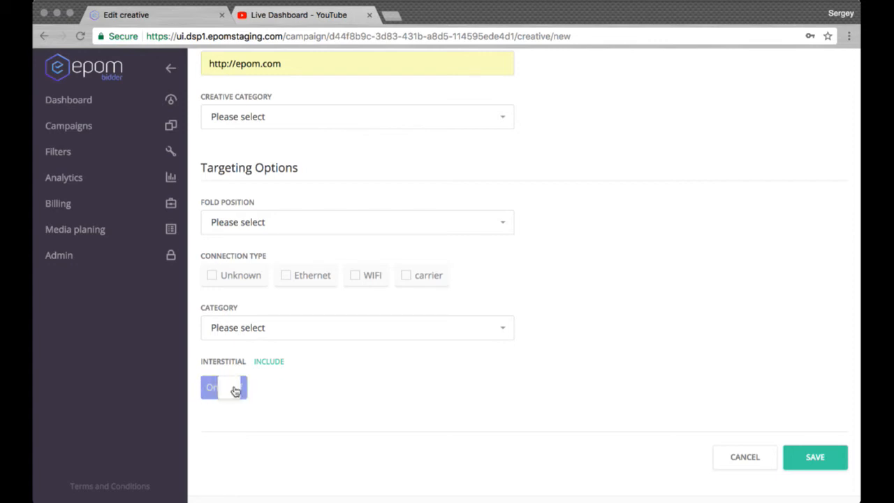
Set the creative's ad size to Leaderboard - 728x90 and save the creative.
{"action": "left_click", "coordinate": [817, 456]}
{"action": "scroll", "coordinate": [590, 306], "scroll_direction": "up", "scroll_amount": 5}
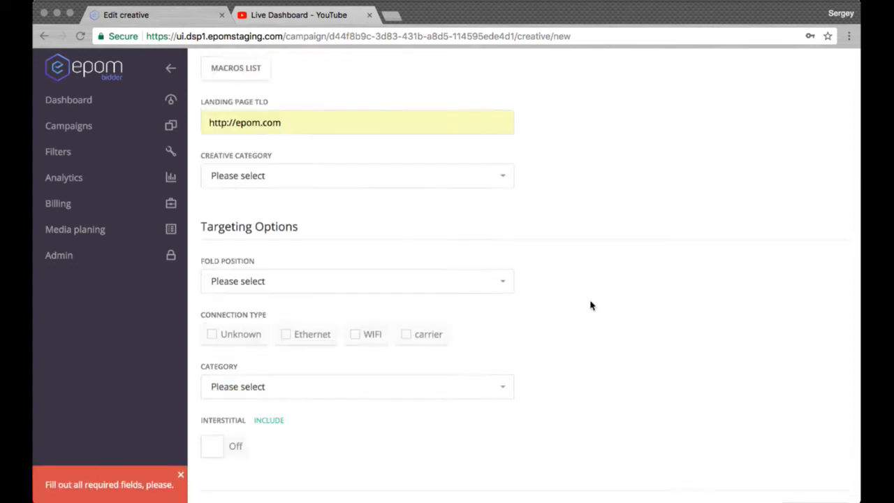
{"action": "left_click", "coordinate": [443, 165]}
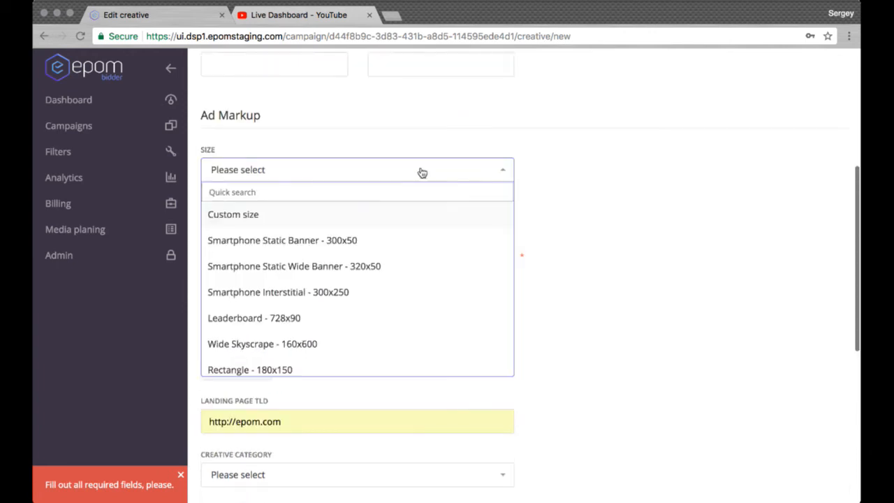
{"action": "left_click", "coordinate": [357, 319]}
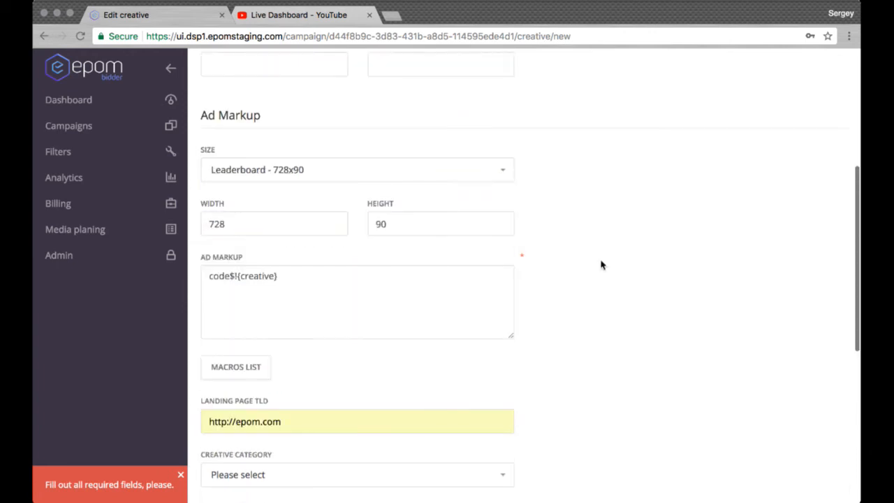
{"action": "scroll", "coordinate": [628, 279], "scroll_direction": "down", "scroll_amount": 6}
{"action": "left_click", "coordinate": [814, 449]}
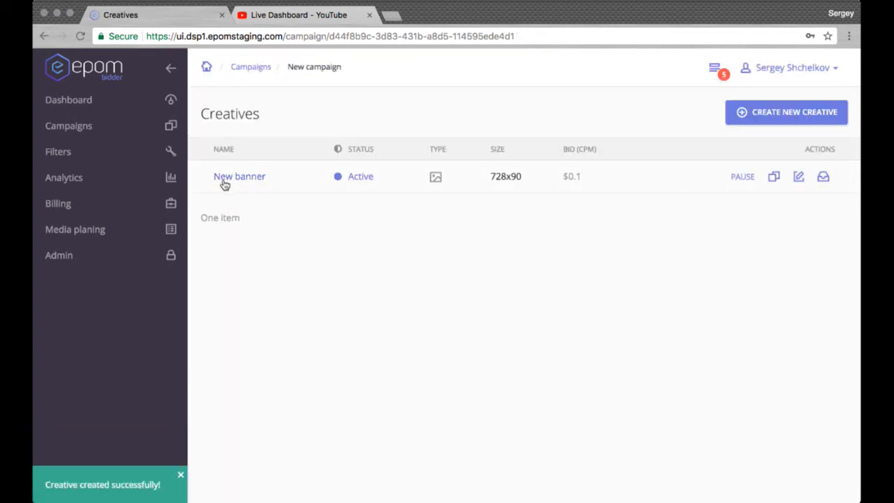
Return to the campaign list, open New campaign for editing and look at the filters option in its basic settings.
{"action": "left_click", "coordinate": [742, 178]}
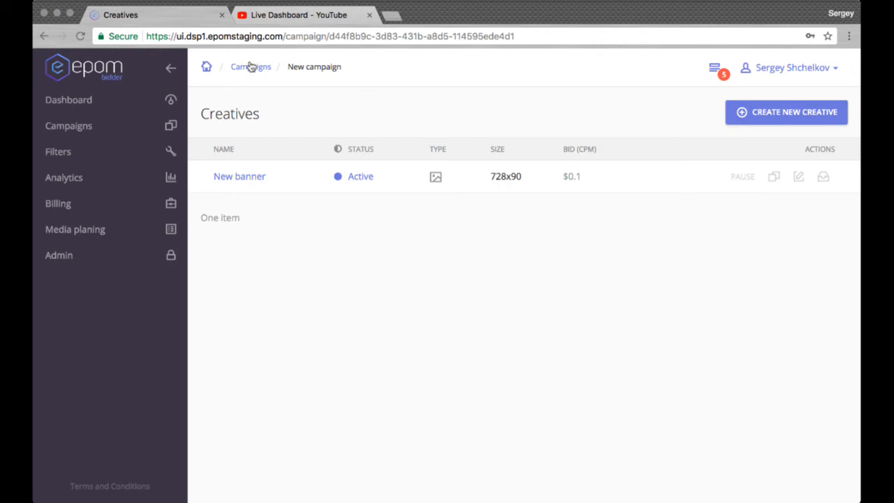
{"action": "left_click", "coordinate": [252, 68]}
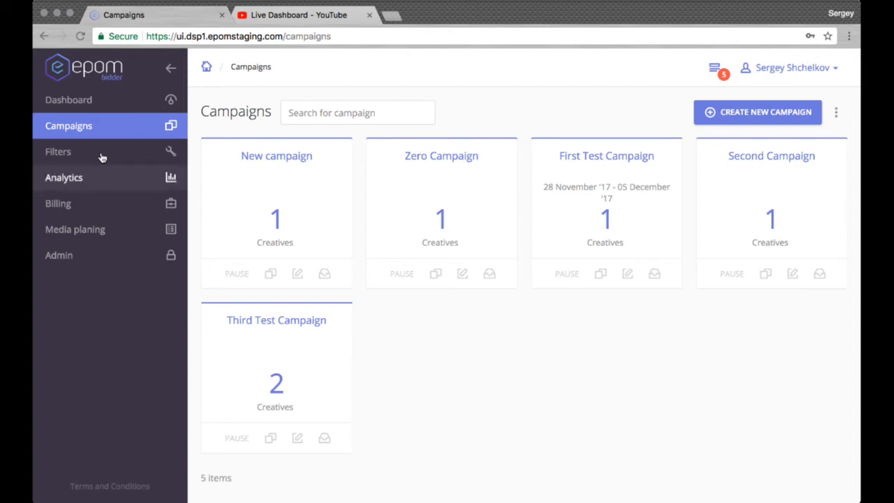
{"action": "left_click", "coordinate": [298, 275]}
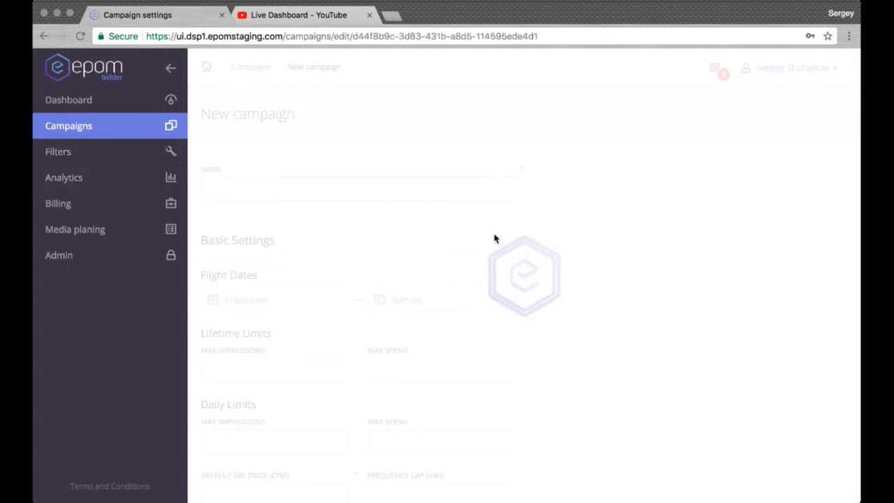
{"action": "scroll", "coordinate": [594, 237], "scroll_direction": "down", "scroll_amount": 4}
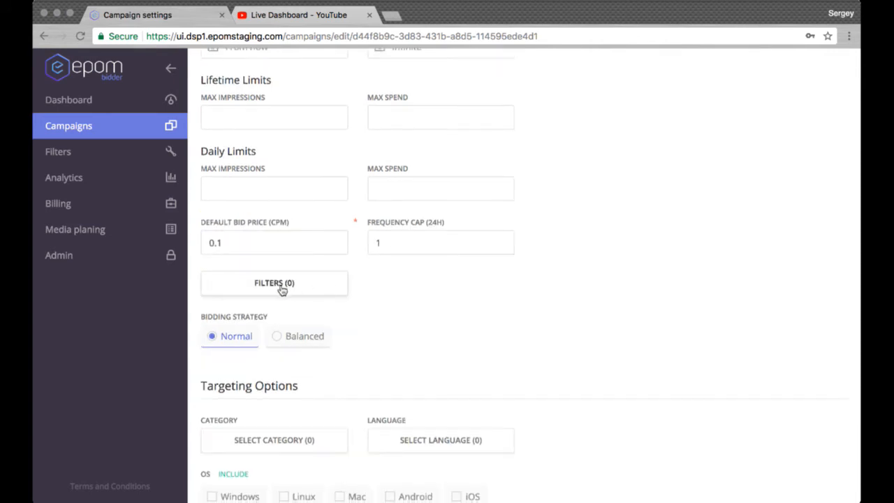
Open the platform's filters and view the entries of Test List.
{"action": "left_click", "coordinate": [129, 151]}
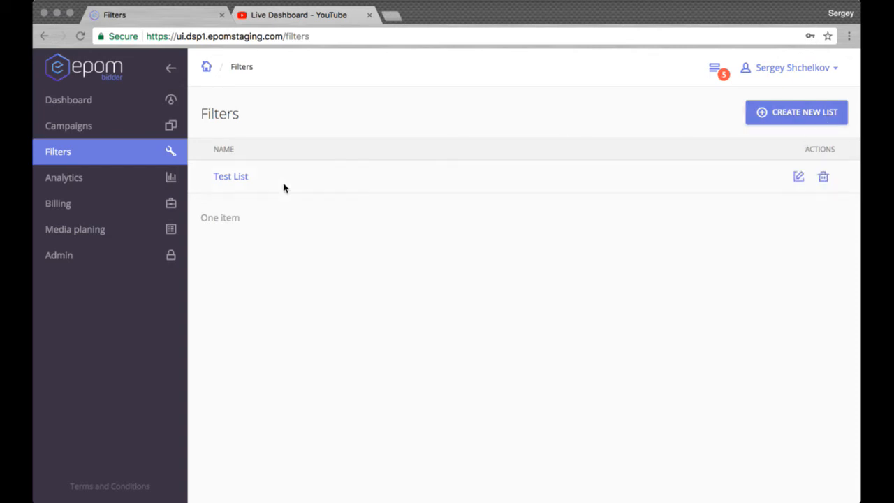
{"action": "left_click", "coordinate": [238, 179]}
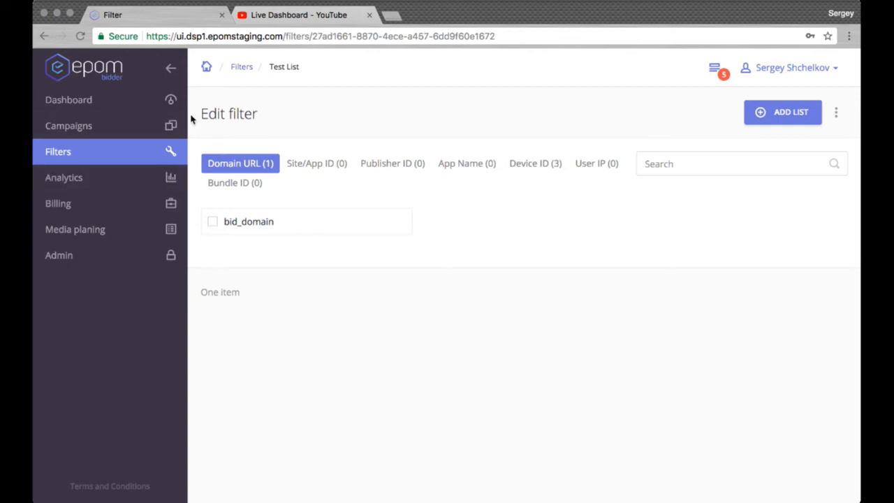
Open the analytics report and examine the impressions chart and the per-date statistics.
{"action": "left_click", "coordinate": [100, 178]}
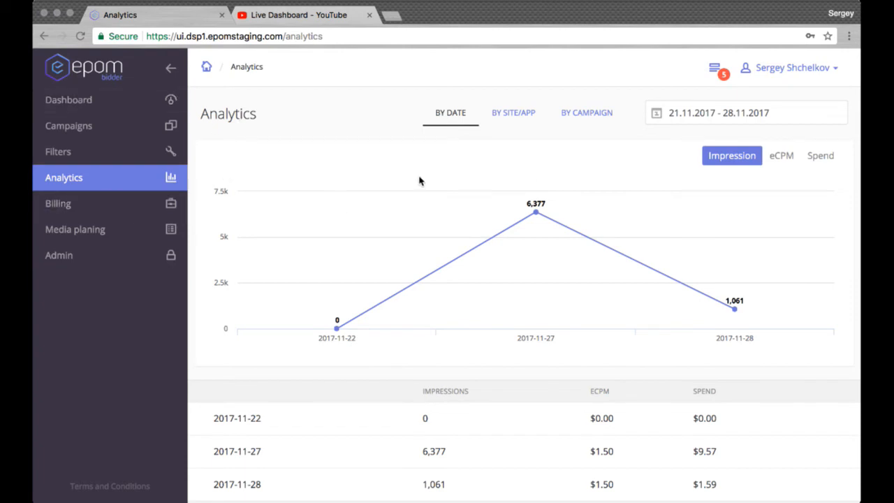
{"action": "scroll", "coordinate": [675, 184], "scroll_direction": "down", "scroll_amount": 3}
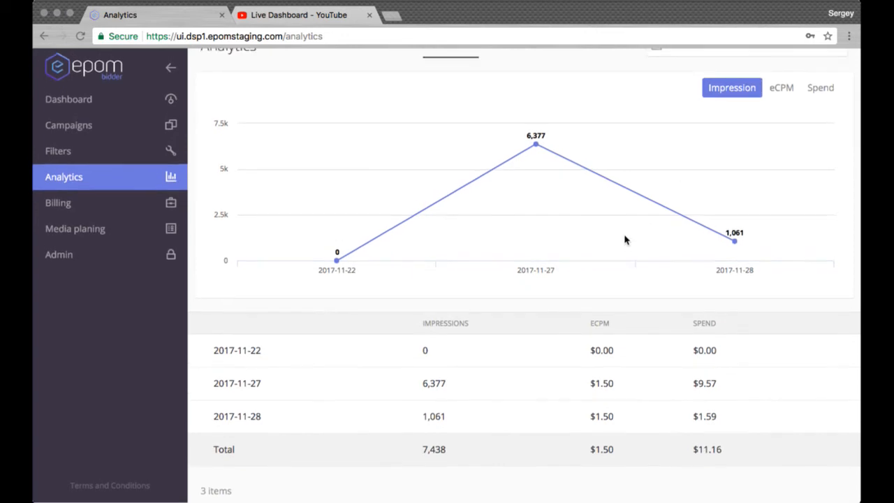
{"action": "scroll", "coordinate": [626, 240], "scroll_direction": "up", "scroll_amount": 3}
{"action": "scroll", "coordinate": [625, 238], "scroll_direction": "down", "scroll_amount": 3}
{"action": "scroll", "coordinate": [625, 238], "scroll_direction": "up", "scroll_amount": 3}
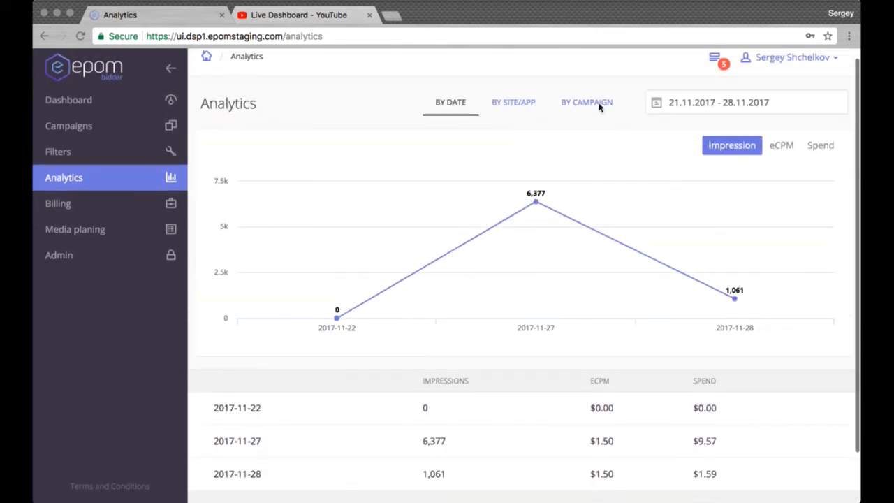
Group the analytics by site/app and examine the statistics of the individual sites and apps.
{"action": "left_click", "coordinate": [524, 107]}
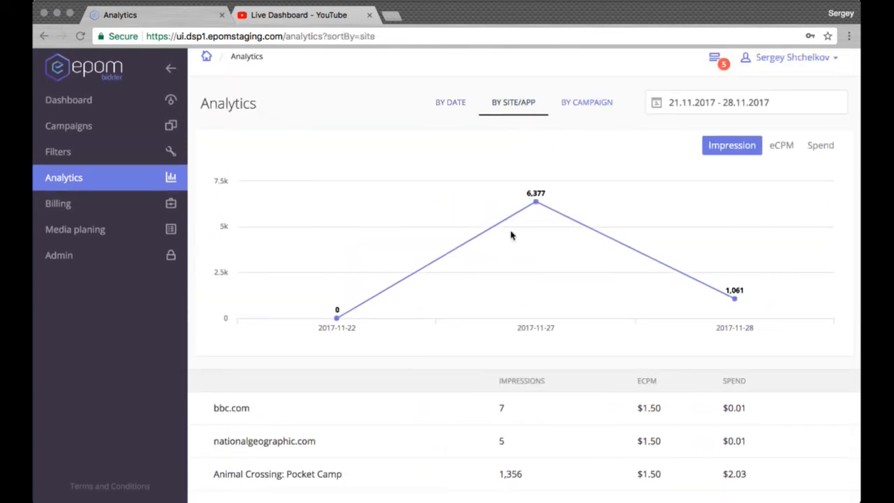
{"action": "scroll", "coordinate": [511, 235], "scroll_direction": "down", "scroll_amount": 5}
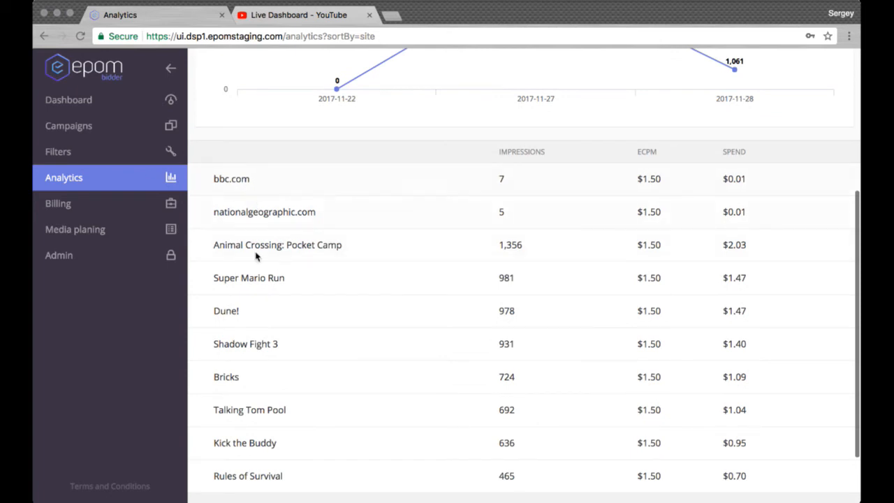
{"action": "scroll", "coordinate": [441, 264], "scroll_direction": "up", "scroll_amount": 5}
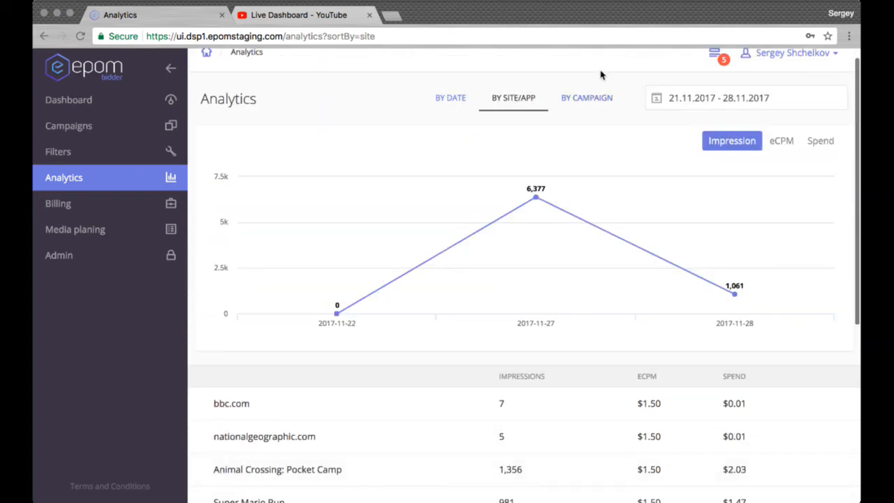
Group the analytics by campaign and look at the impressions, eCPM and spend columns.
{"action": "left_click", "coordinate": [602, 102]}
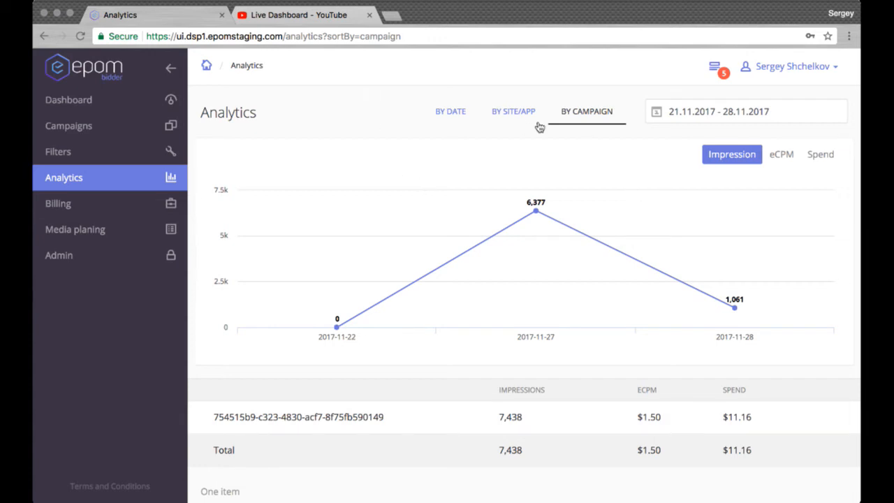
{"action": "double_click", "coordinate": [516, 398]}
{"action": "left_click", "coordinate": [516, 397]}
Open media planning and examine the breakdowns by SSP, country, placement size and placement type.
{"action": "left_click", "coordinate": [102, 229]}
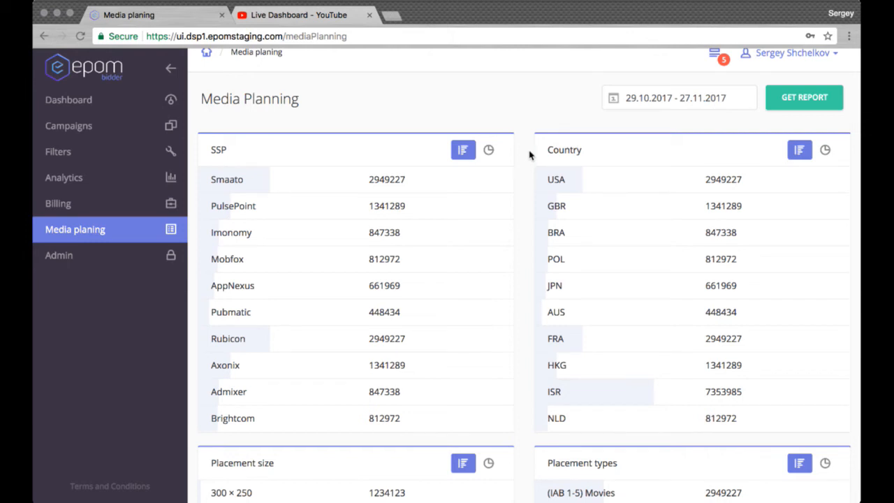
{"action": "scroll", "coordinate": [529, 155], "scroll_direction": "down", "scroll_amount": 1}
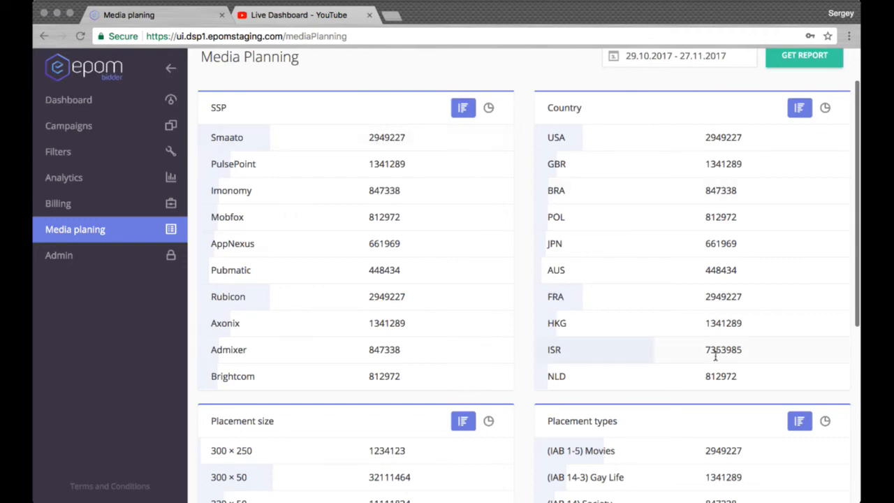
{"action": "scroll", "coordinate": [714, 212], "scroll_direction": "down", "scroll_amount": 5}
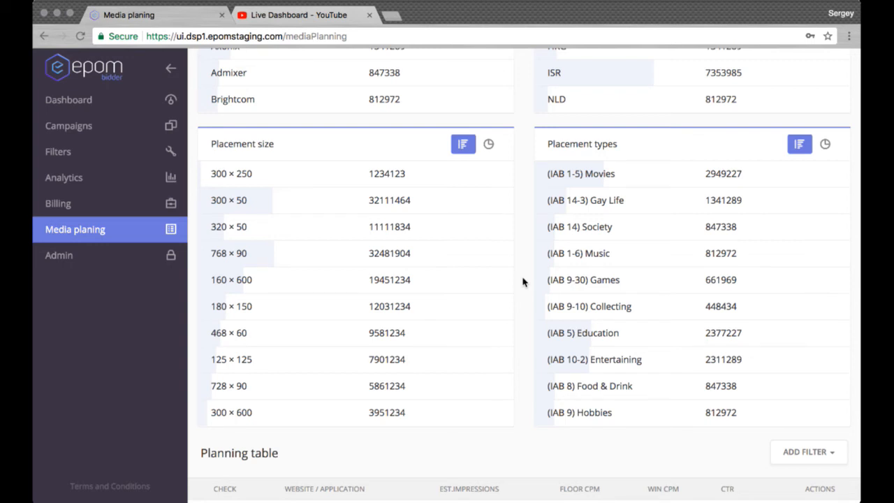
{"action": "scroll", "coordinate": [523, 282], "scroll_direction": "up", "scroll_amount": 5}
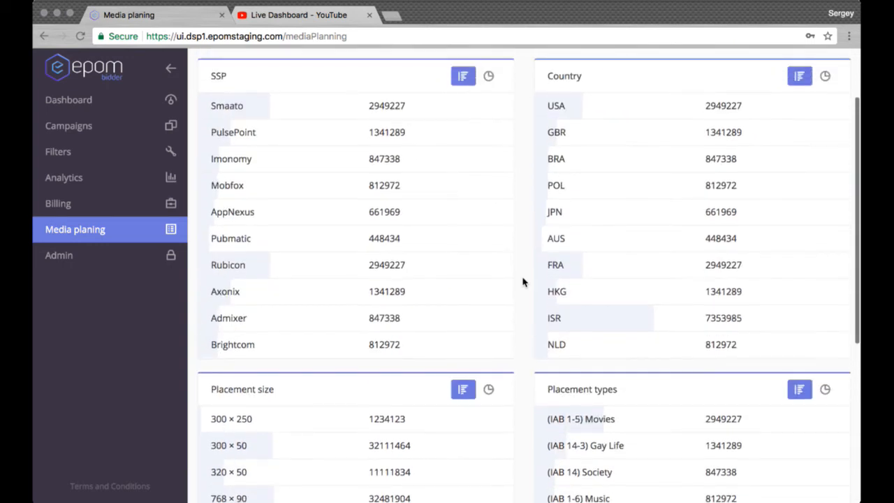
{"action": "scroll", "coordinate": [523, 281], "scroll_direction": "up", "scroll_amount": 2}
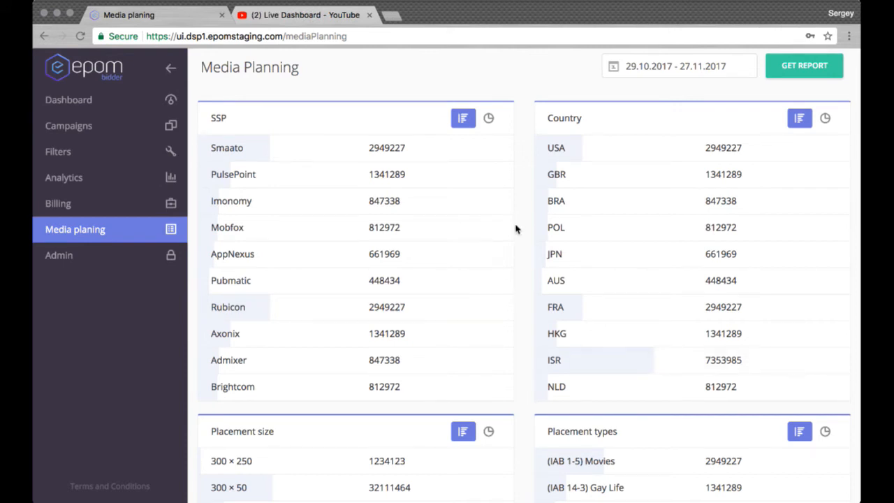
{"action": "scroll", "coordinate": [516, 229], "scroll_direction": "down", "scroll_amount": 5}
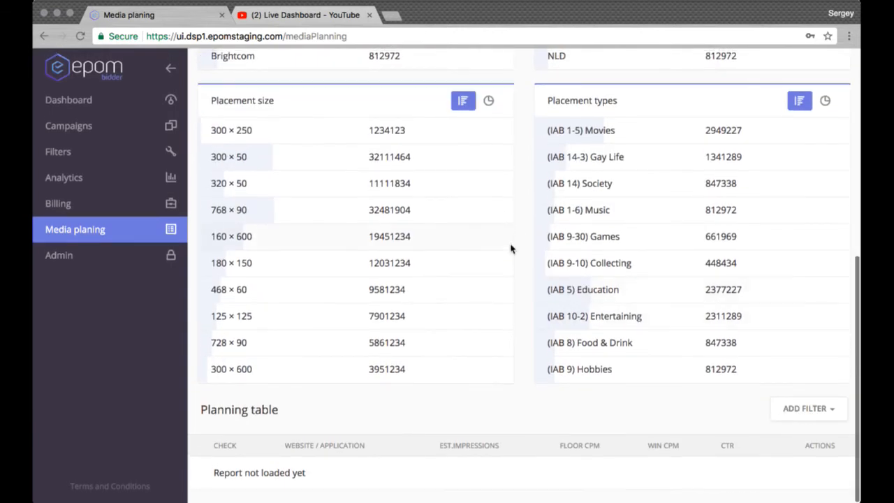
{"action": "scroll", "coordinate": [512, 249], "scroll_direction": "up", "scroll_amount": 6}
Generate the media planning report and examine the planning table's estimated impressions, floor CPM, win CPM and CTR per website or application.
{"action": "left_click", "coordinate": [805, 115]}
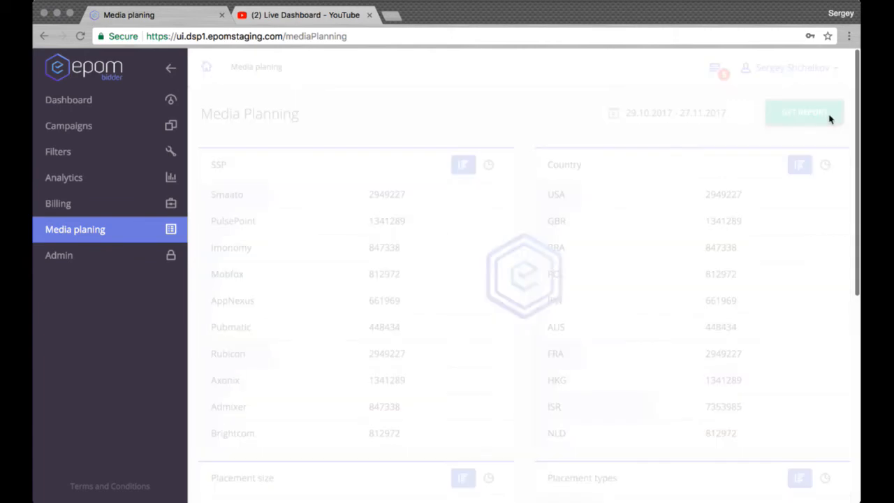
{"action": "scroll", "coordinate": [589, 245], "scroll_direction": "down", "scroll_amount": 4}
{"action": "scroll", "coordinate": [589, 245], "scroll_direction": "down", "scroll_amount": 6}
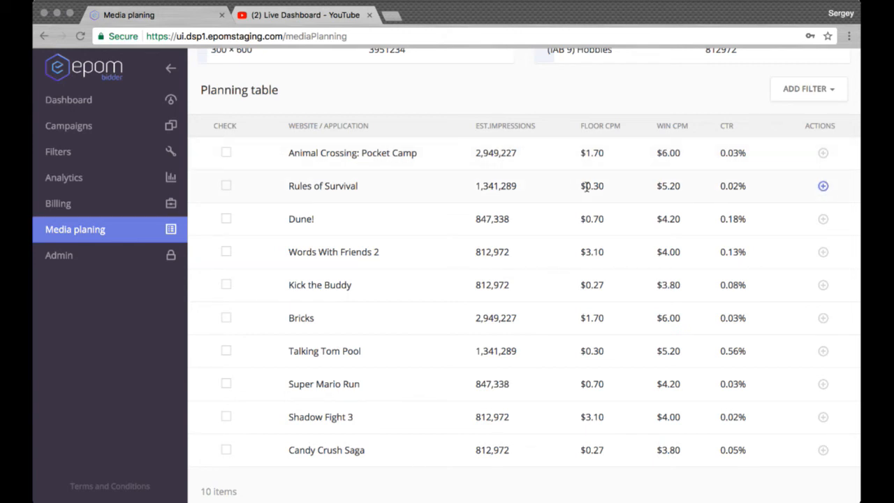
{"action": "scroll", "coordinate": [587, 185], "scroll_direction": "up", "scroll_amount": 1}
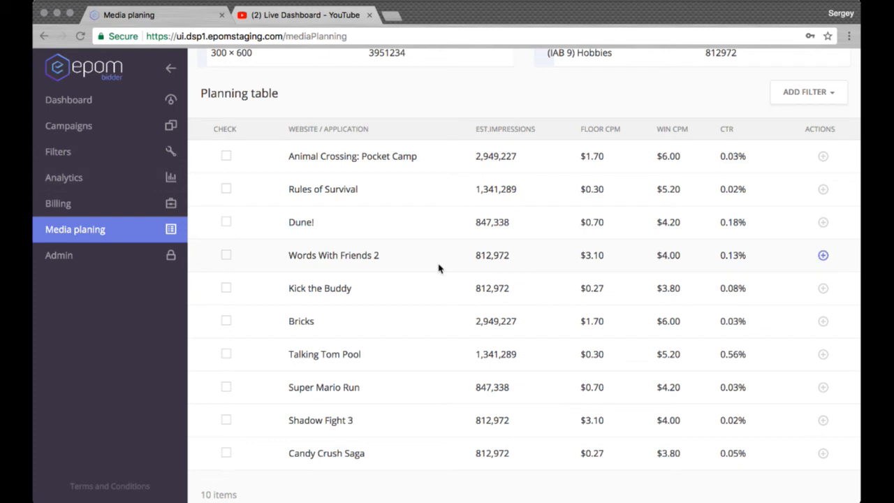
{"action": "scroll", "coordinate": [439, 269], "scroll_direction": "up", "scroll_amount": 15}
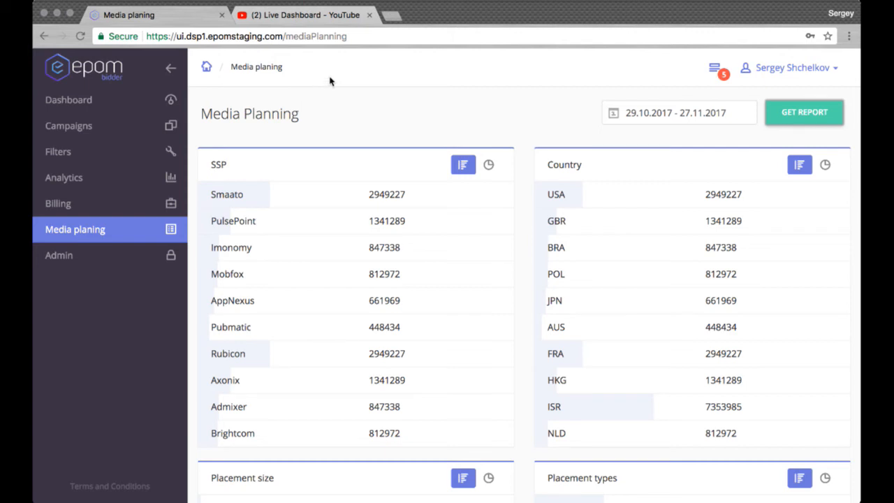
{"action": "left_click_drag", "start_coordinate": [181, 41], "coordinate": [279, 41]}
{"action": "left_click", "coordinate": [392, 122]}
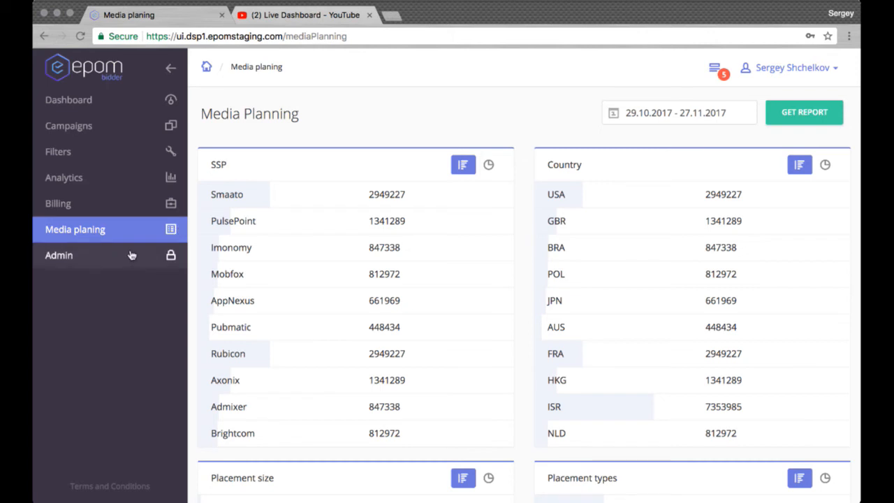
Open the user list in the admin area and view the Test User profile with its personal info.
{"action": "left_click", "coordinate": [99, 258]}
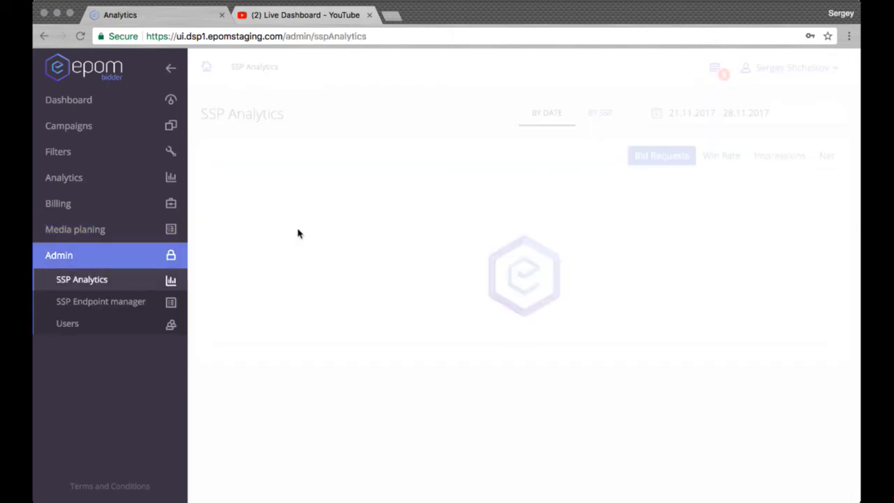
{"action": "left_click", "coordinate": [90, 326]}
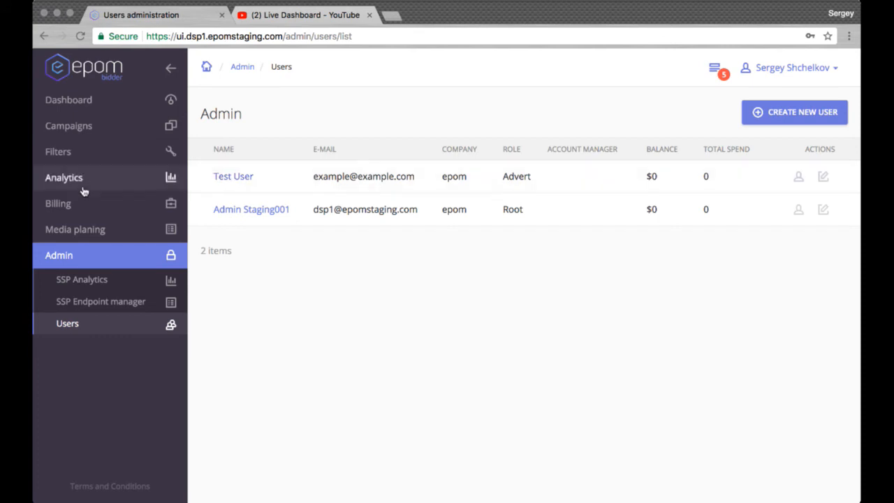
{"action": "left_click", "coordinate": [245, 179]}
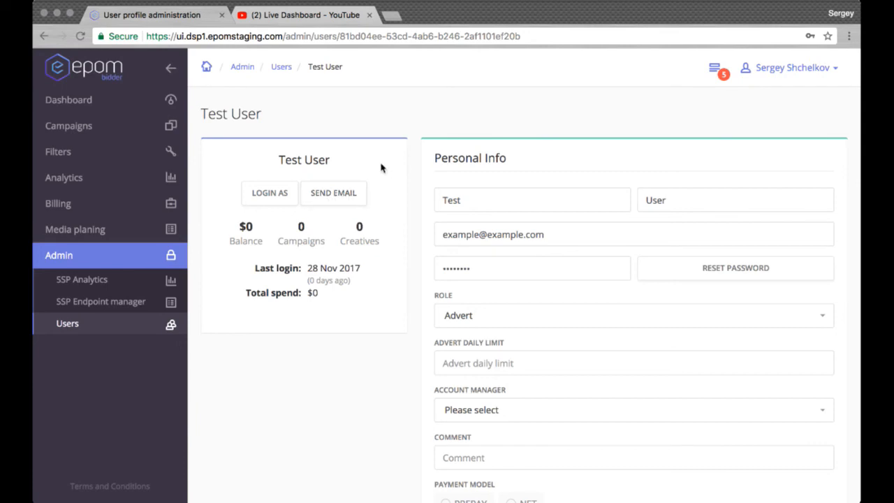
{"action": "scroll", "coordinate": [381, 168], "scroll_direction": "down", "scroll_amount": 1}
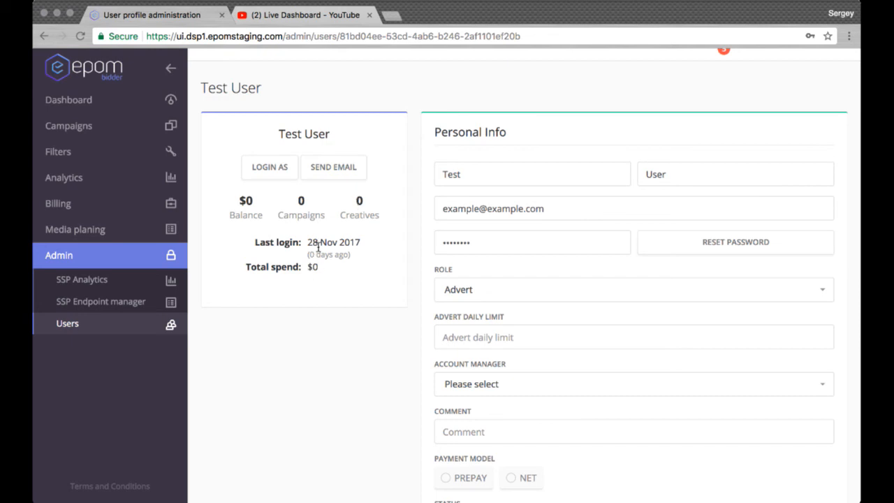
Try the PREPAY and NET payment models in the Test User profile and leave NET selected.
{"action": "scroll", "coordinate": [573, 229], "scroll_direction": "down", "scroll_amount": 3}
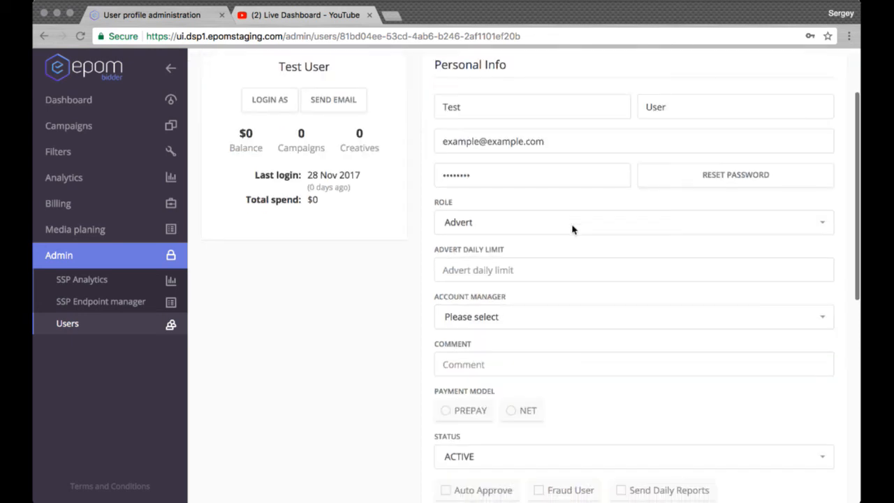
{"action": "left_click", "coordinate": [550, 232]}
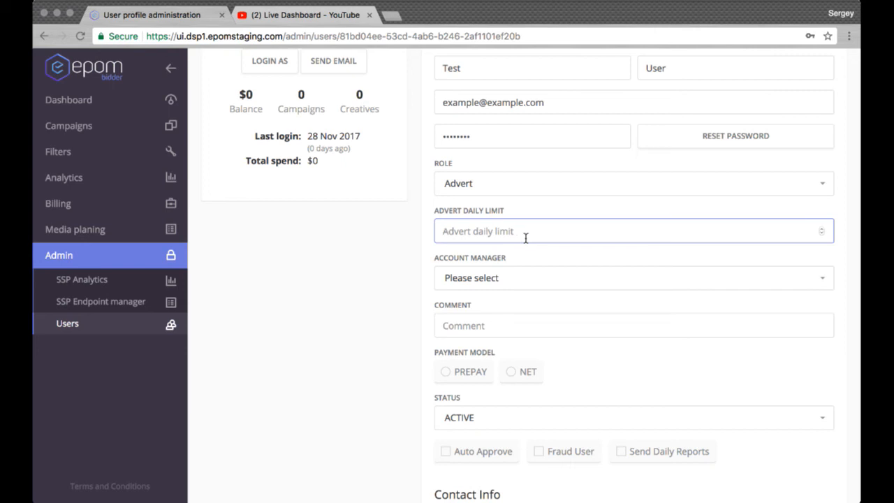
{"action": "left_click", "coordinate": [510, 372]}
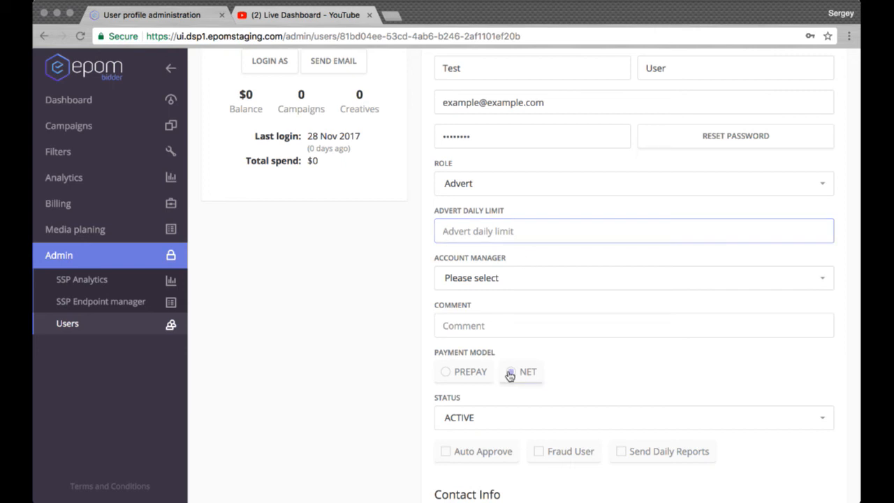
{"action": "left_click", "coordinate": [447, 374]}
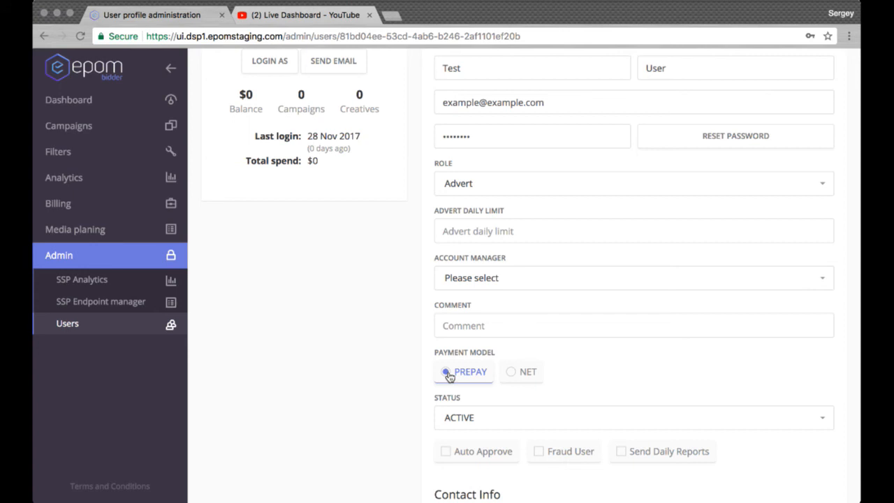
{"action": "left_click", "coordinate": [513, 377]}
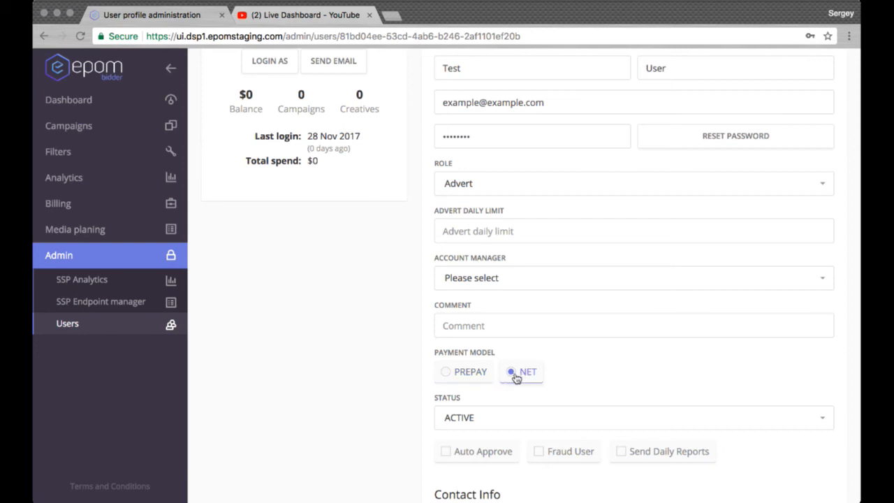
{"action": "left_click", "coordinate": [490, 376]}
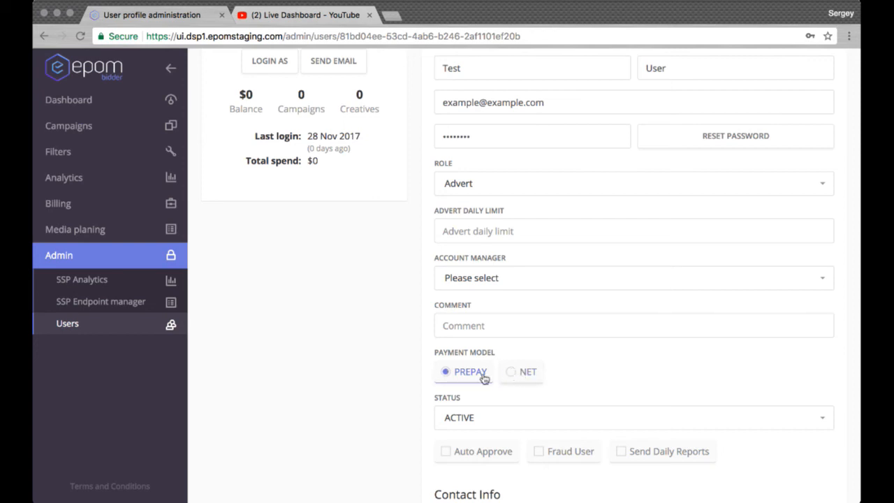
{"action": "left_click", "coordinate": [522, 378]}
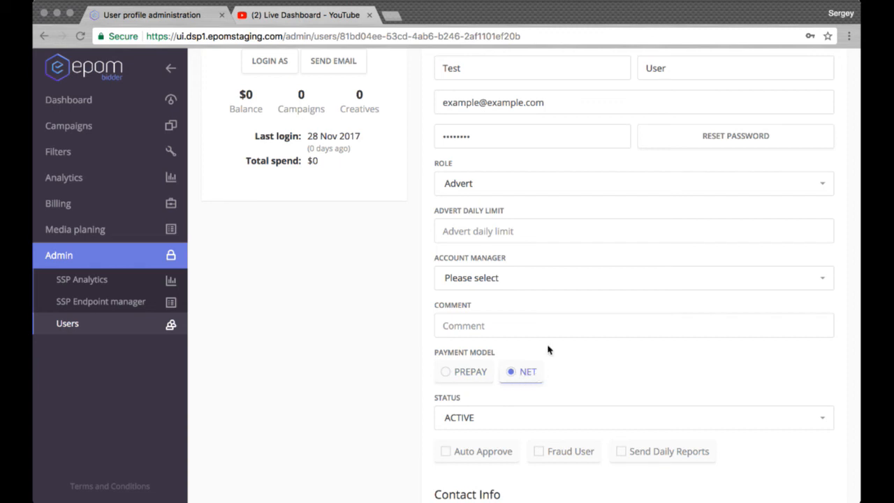
Set the advert daily limit in the Test User profile to 10000.
{"action": "left_click", "coordinate": [560, 243]}
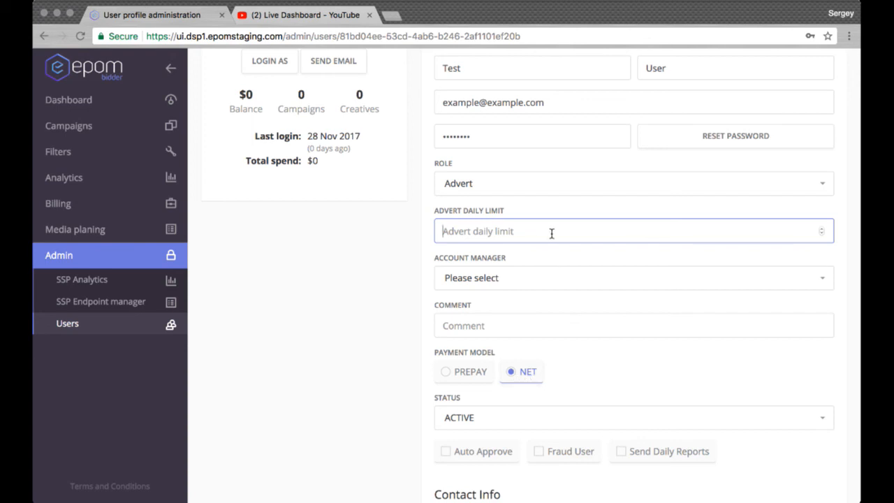
{"action": "type", "text": "10000"}
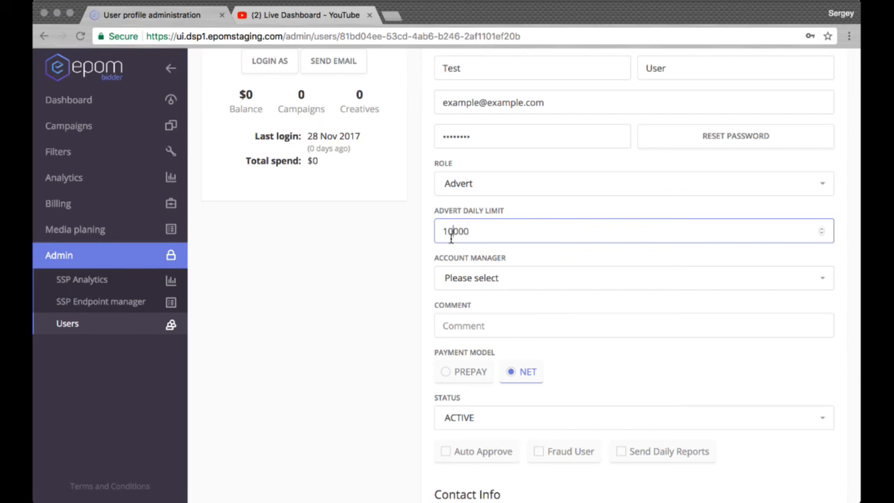
{"action": "left_click", "coordinate": [422, 244]}
Examine the account status choices and the Auto Approve option in the Test User profile.
{"action": "scroll", "coordinate": [422, 242], "scroll_direction": "down", "scroll_amount": 3}
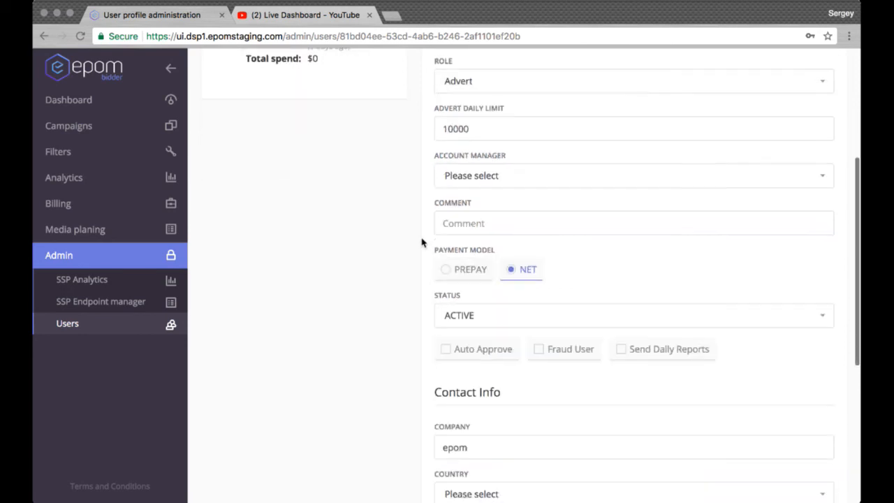
{"action": "scroll", "coordinate": [422, 242], "scroll_direction": "up", "scroll_amount": 2}
{"action": "scroll", "coordinate": [422, 243], "scroll_direction": "up", "scroll_amount": 2}
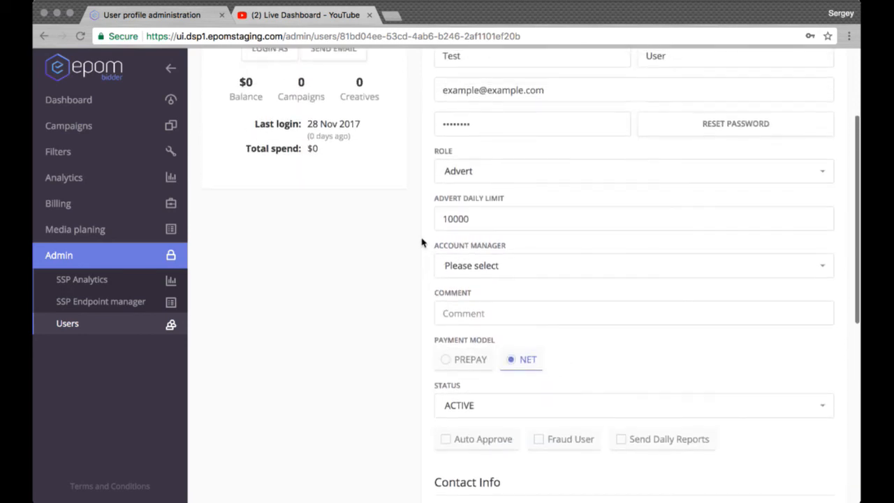
{"action": "scroll", "coordinate": [422, 243], "scroll_direction": "down", "scroll_amount": 3}
{"action": "scroll", "coordinate": [422, 243], "scroll_direction": "down", "scroll_amount": 1}
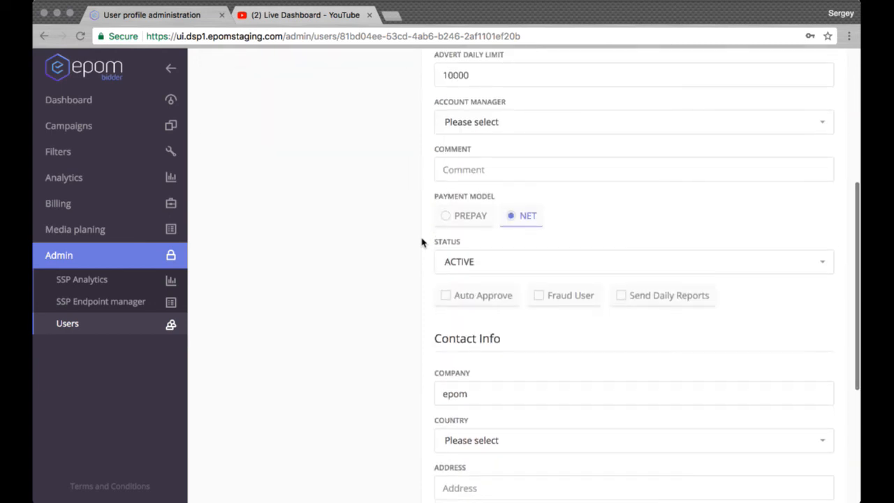
{"action": "left_click", "coordinate": [527, 264]}
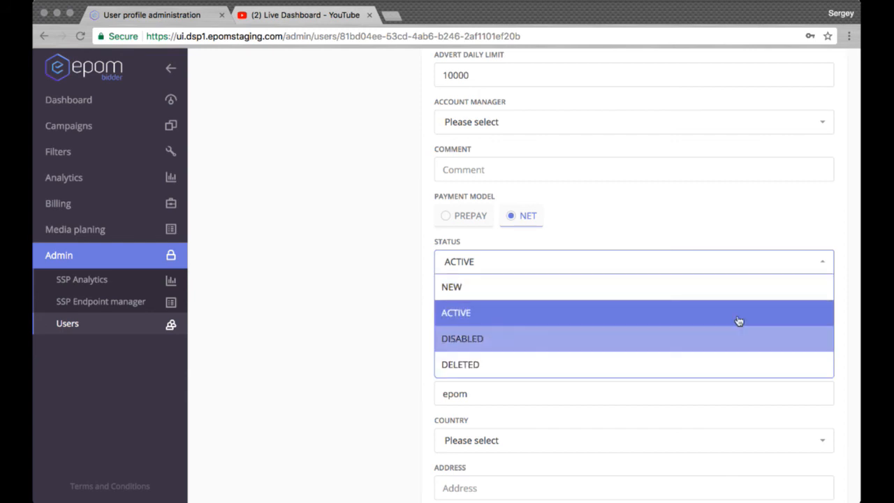
{"action": "left_click", "coordinate": [833, 264]}
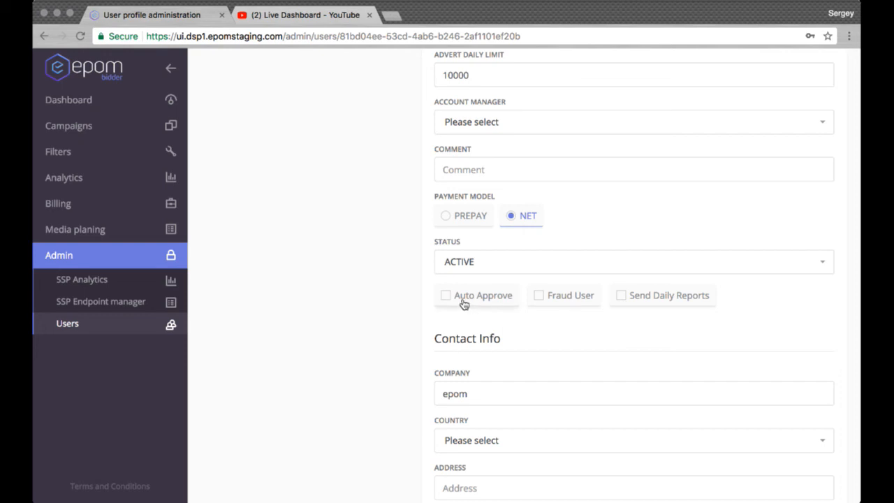
{"action": "left_click", "coordinate": [463, 303]}
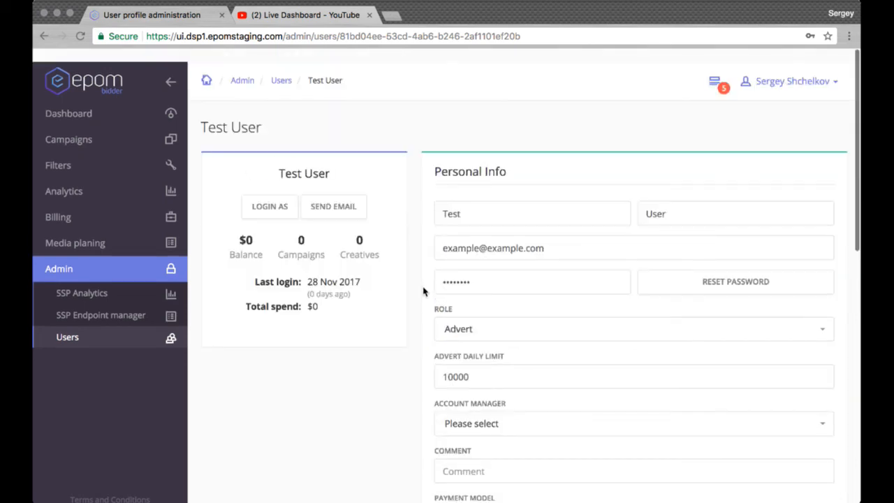
Open creative moderation, preview the New banner creative and check its landing page.
{"action": "left_click", "coordinate": [715, 69]}
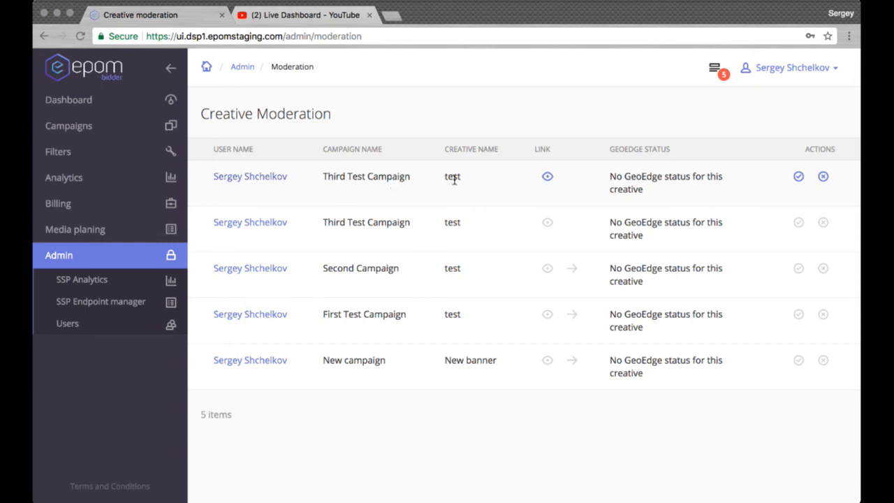
{"action": "left_click", "coordinate": [548, 362]}
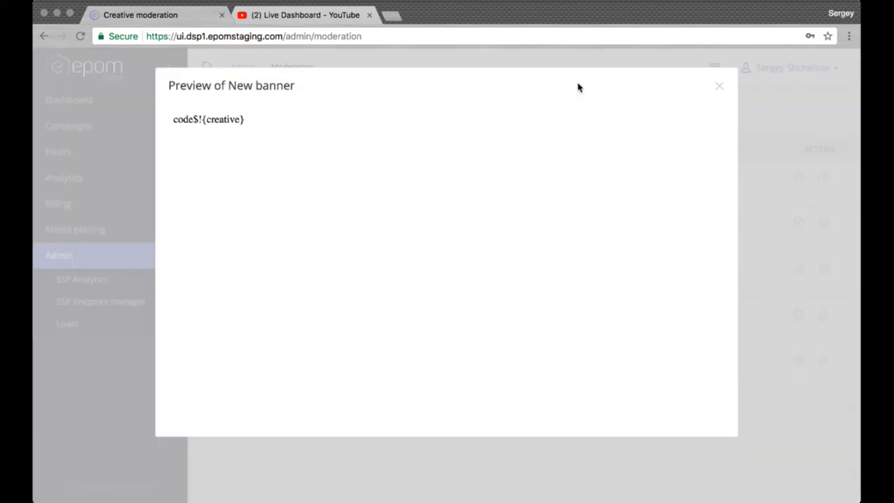
{"action": "left_click", "coordinate": [720, 88]}
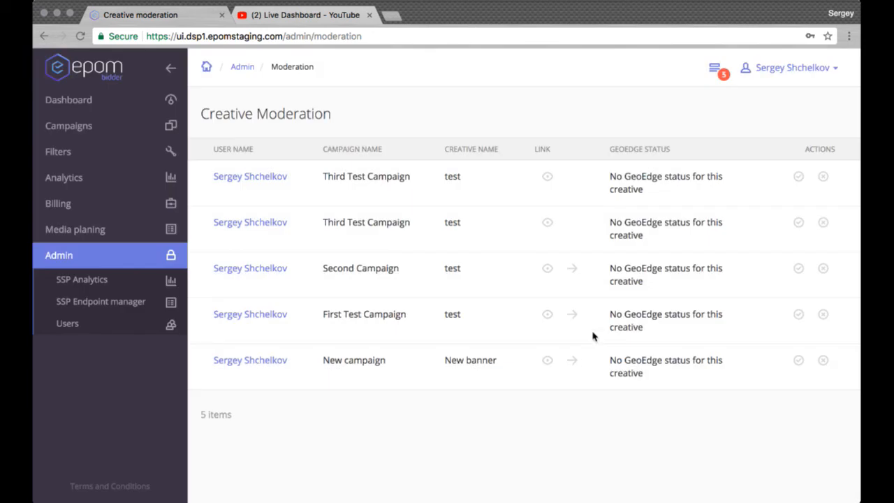
{"action": "left_click", "coordinate": [573, 362]}
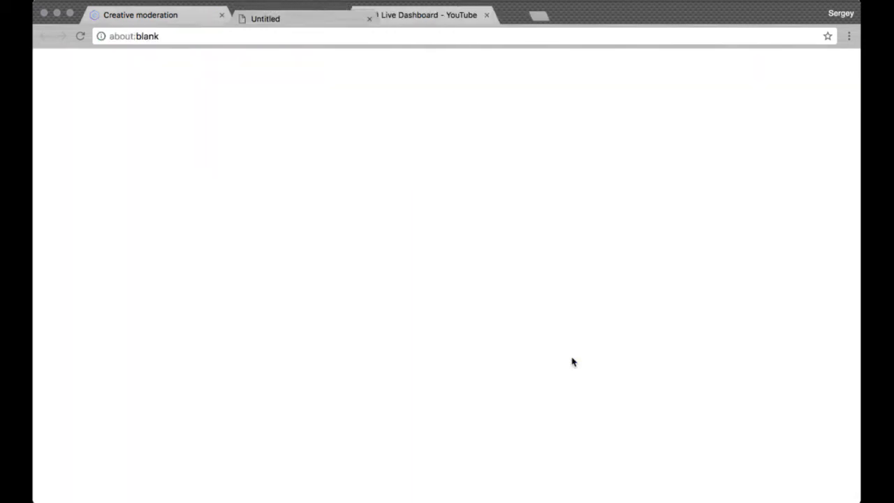
{"action": "left_click", "coordinate": [369, 15]}
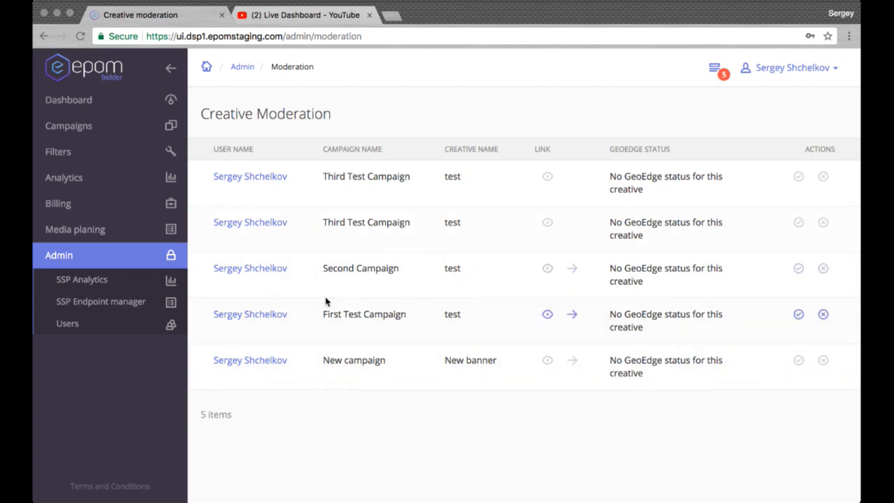
Reopen the Test User profile from the user list and review its personal info, limit, payment and status settings.
{"action": "left_click", "coordinate": [115, 329]}
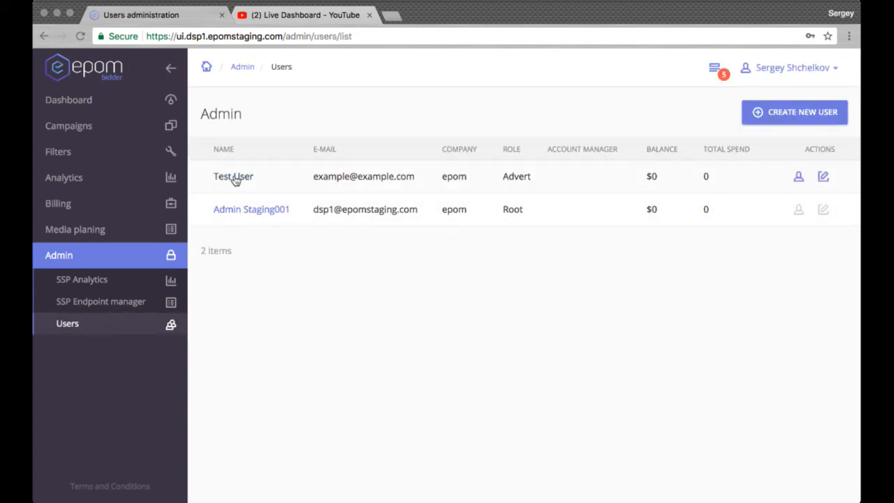
{"action": "left_click", "coordinate": [235, 179]}
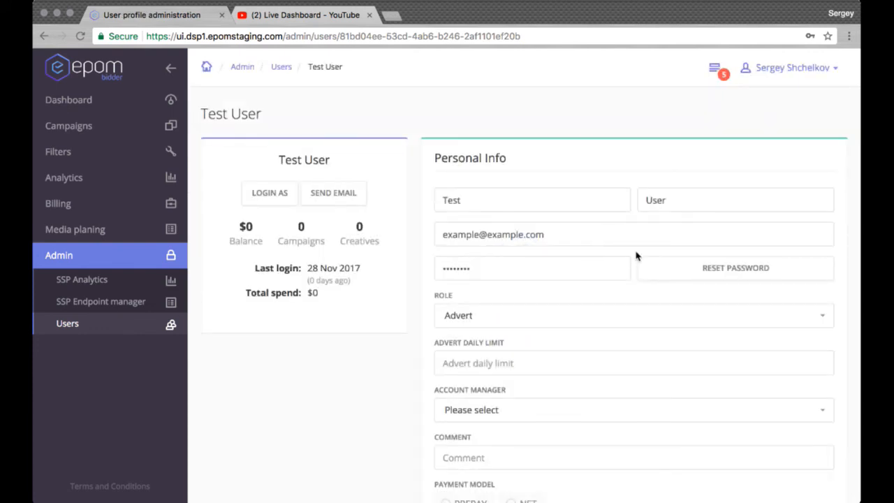
{"action": "scroll", "coordinate": [635, 256], "scroll_direction": "down", "scroll_amount": 5}
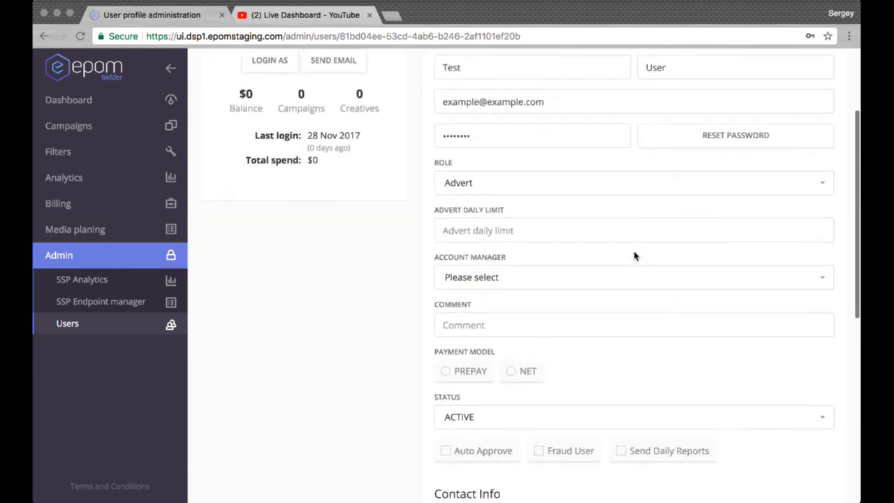
{"action": "scroll", "coordinate": [635, 259], "scroll_direction": "down", "scroll_amount": 1}
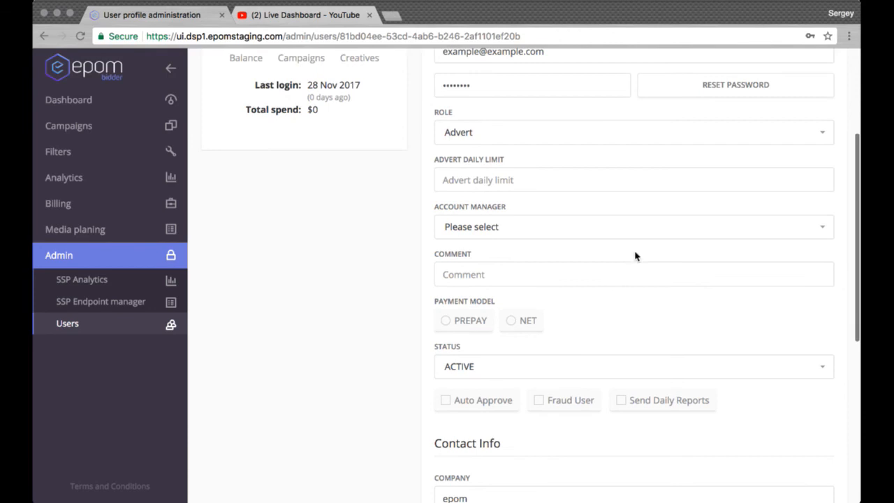
{"action": "scroll", "coordinate": [636, 256], "scroll_direction": "down", "scroll_amount": 3}
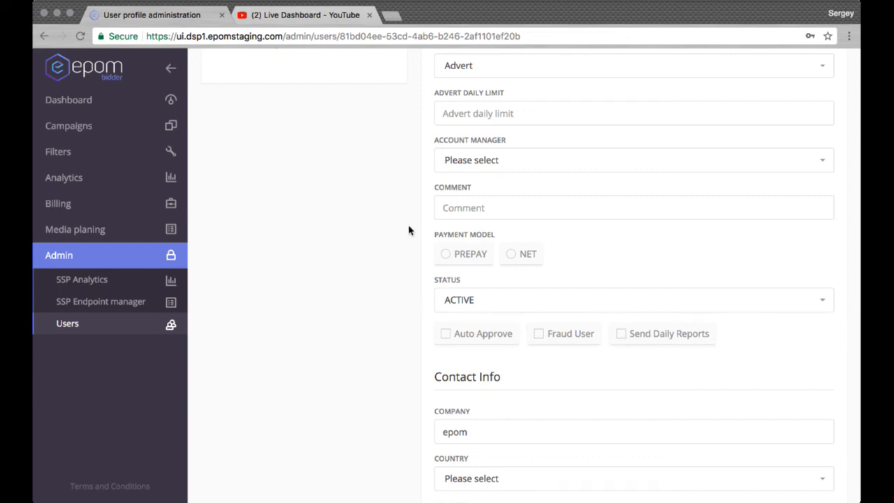
{"action": "scroll", "coordinate": [410, 230], "scroll_direction": "up", "scroll_amount": 5}
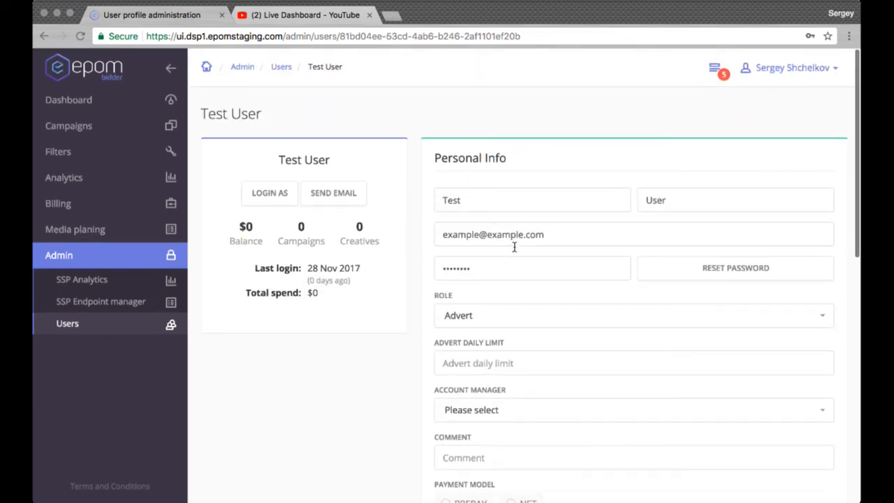
{"action": "double_click", "coordinate": [514, 246]}
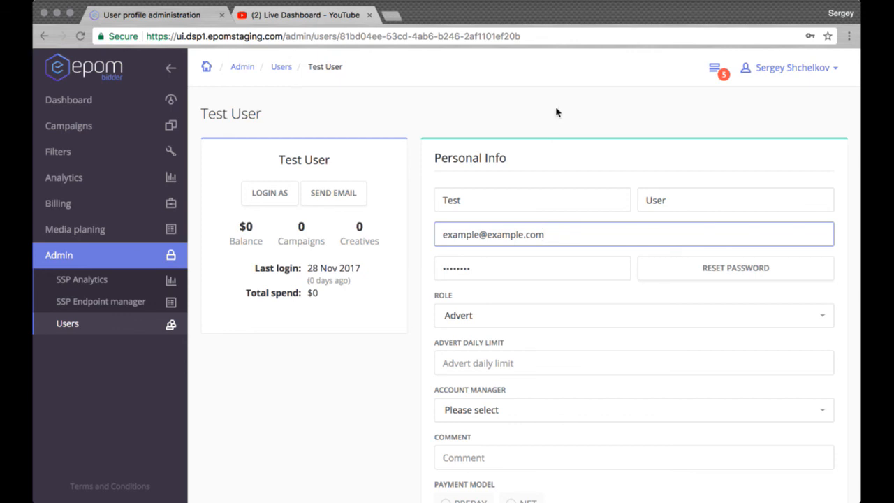
{"action": "left_click", "coordinate": [404, 109]}
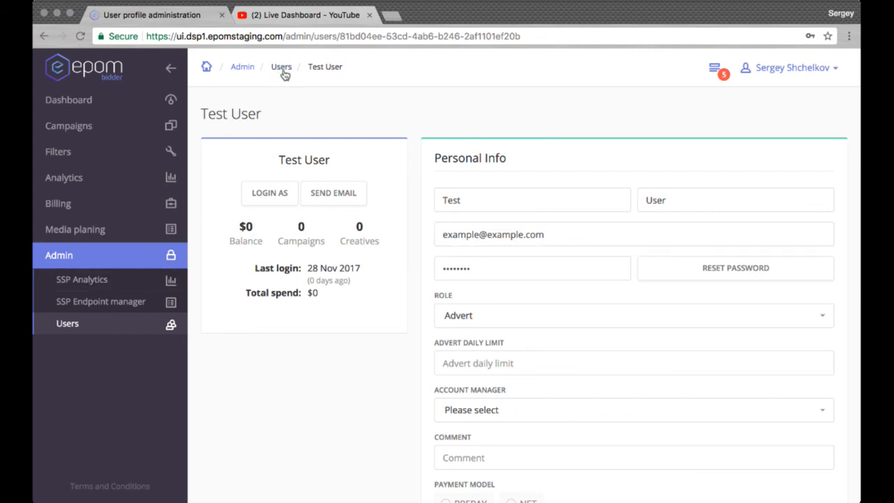
View the dashboard statistics and open SSP Analytics in the admin area.
{"action": "left_click", "coordinate": [104, 103]}
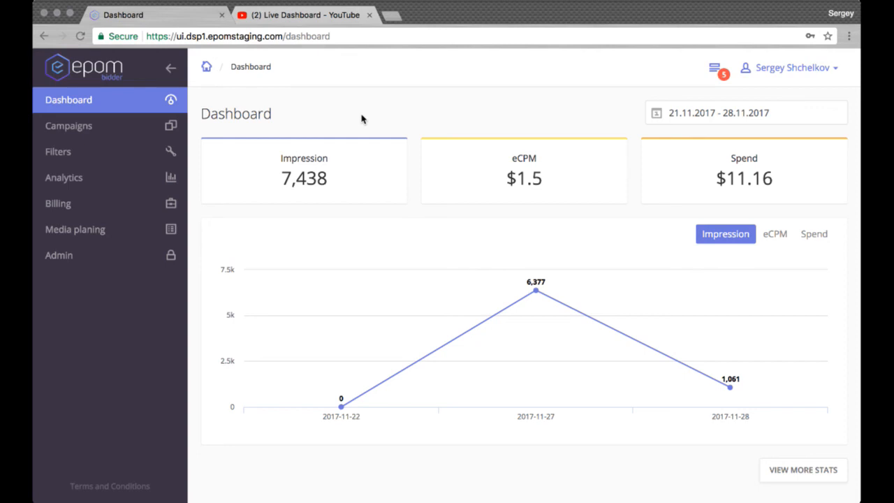
{"action": "left_click", "coordinate": [118, 261]}
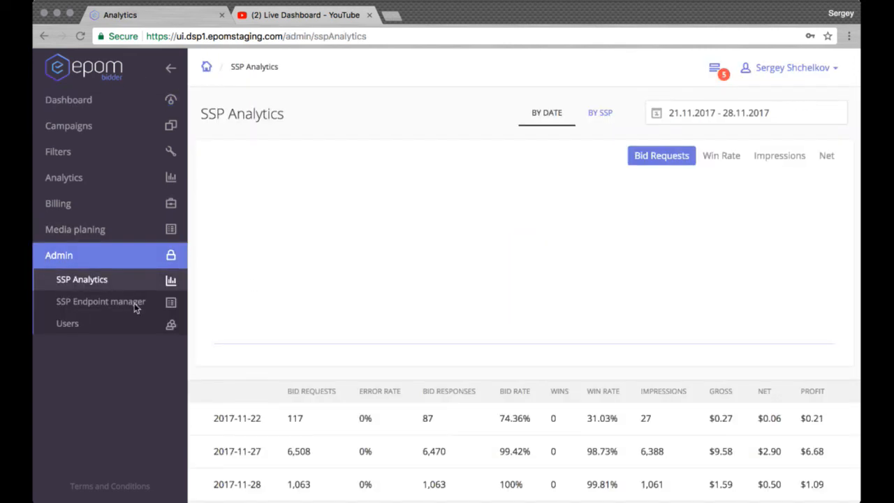